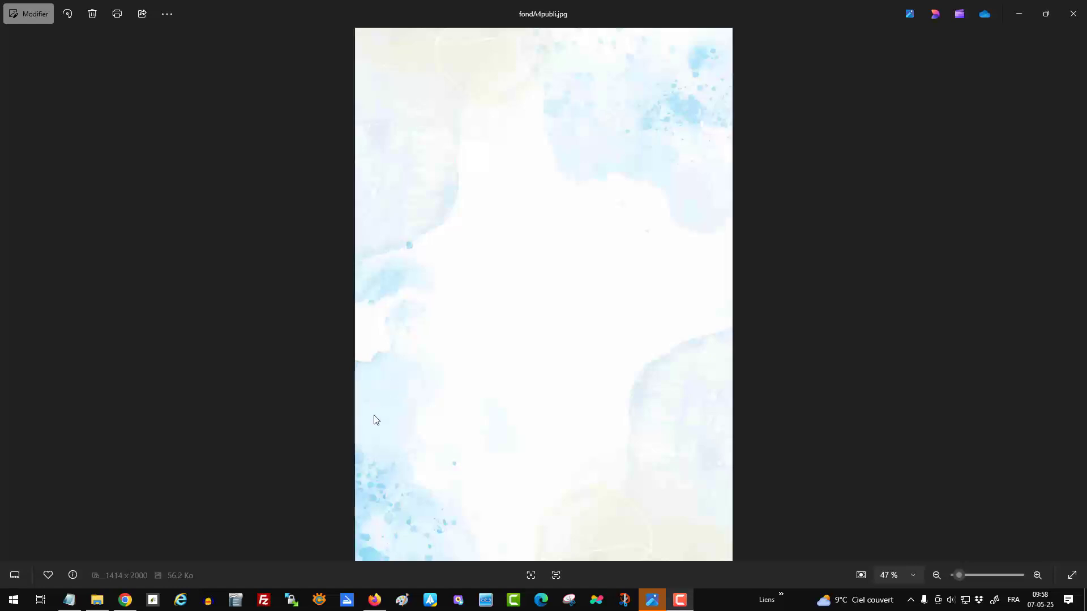
Switch to Canva in the browser, search the design types for "page A4 port" and create a blank Page de couverture (Portrait A4)
click(376, 600)
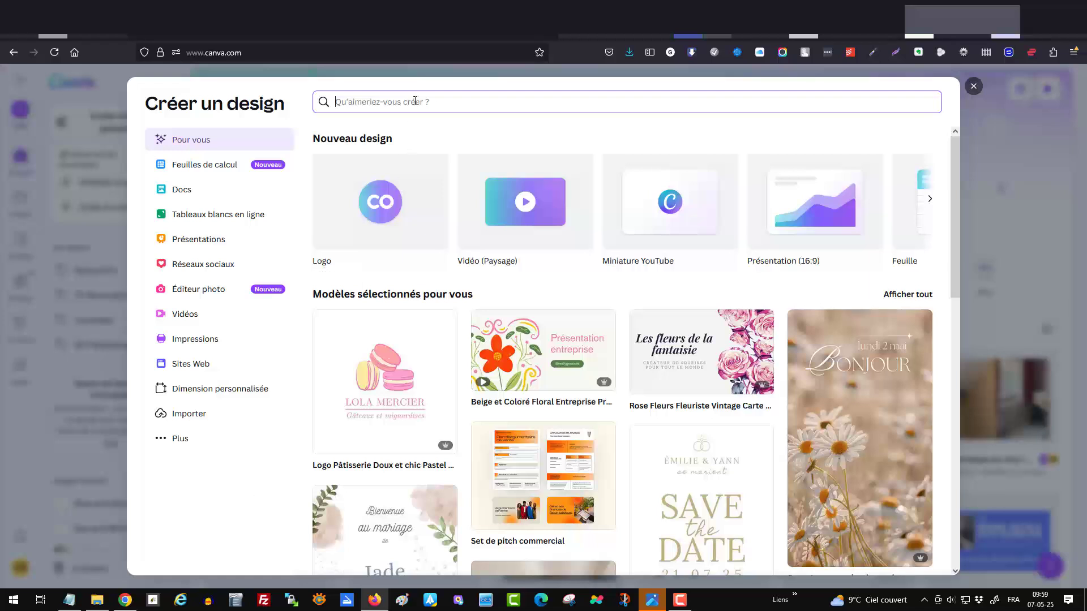
text(A4)
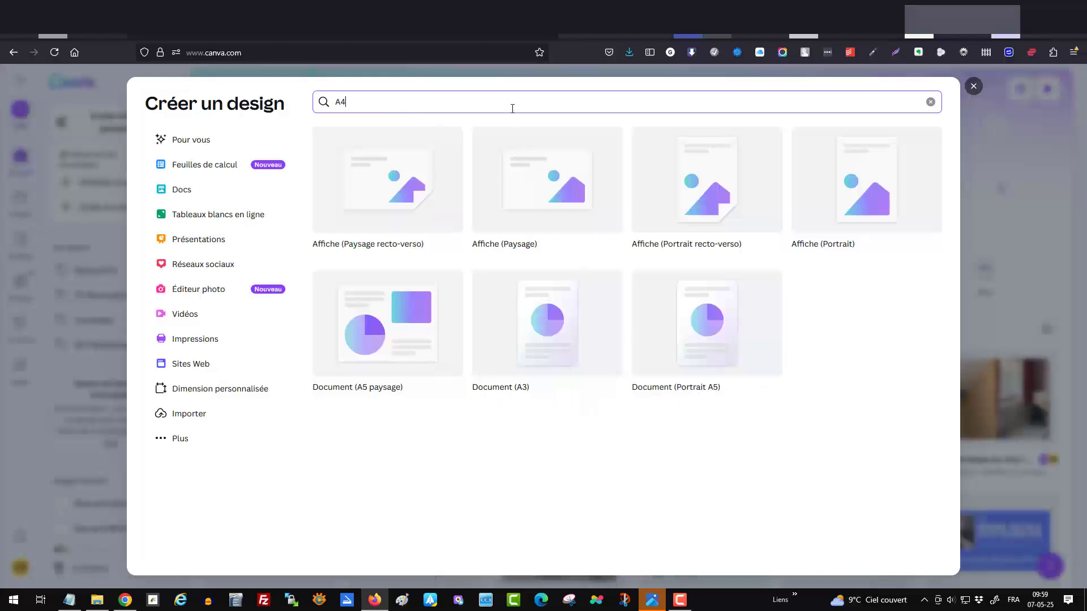
key(BackSpace)
key(BackSpace)
text(p)
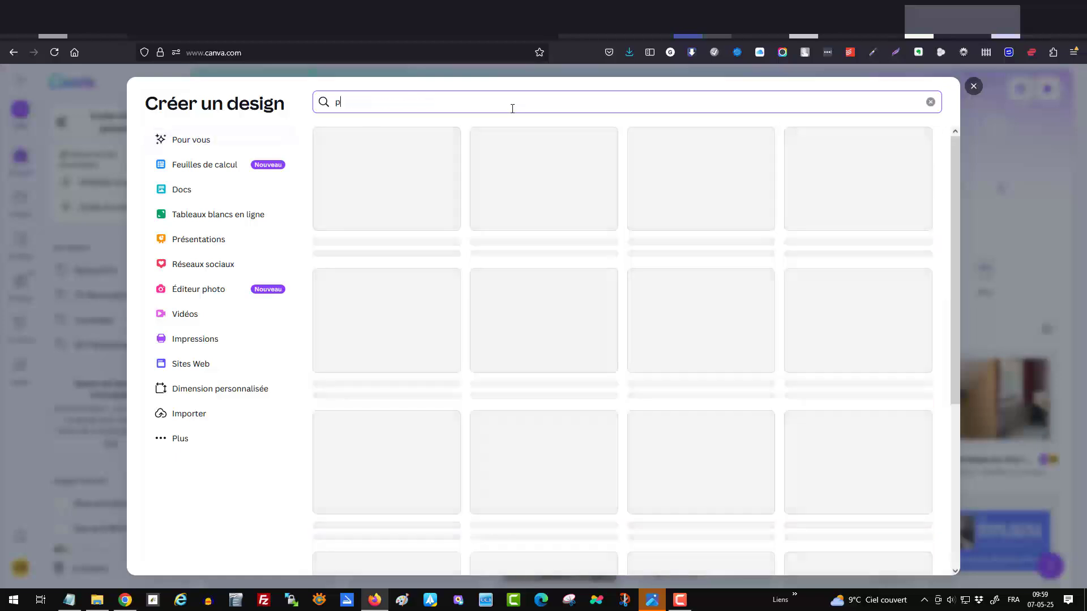
text(age A4)
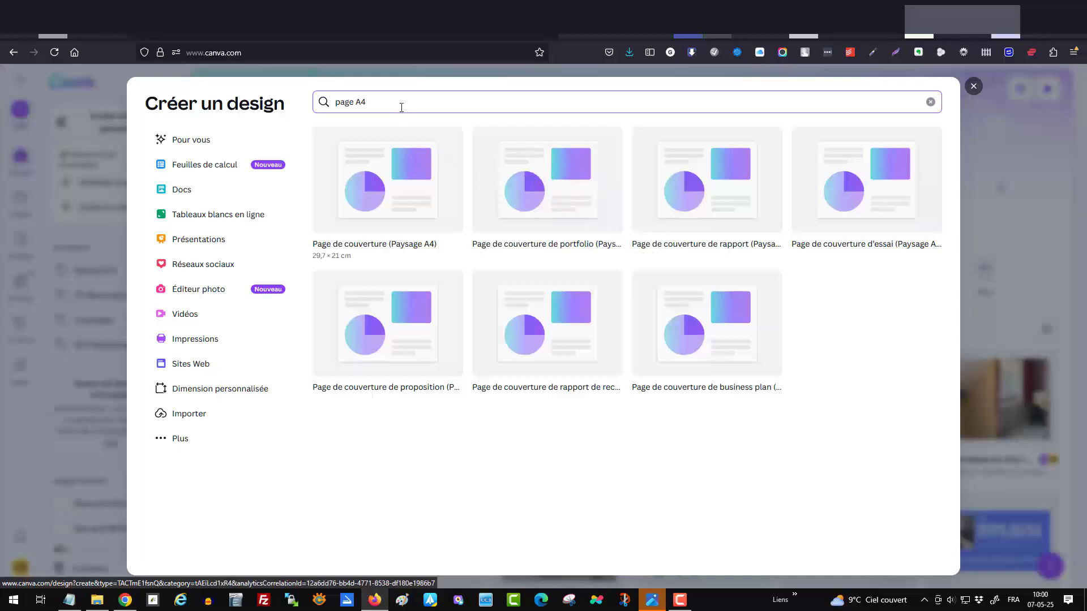
text(port)
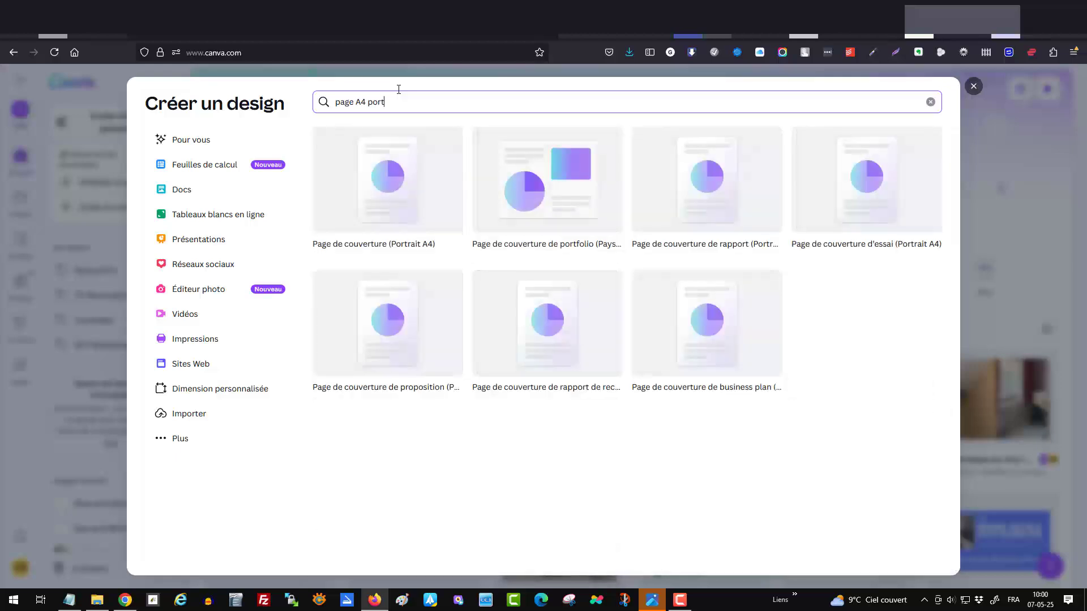
click(398, 187)
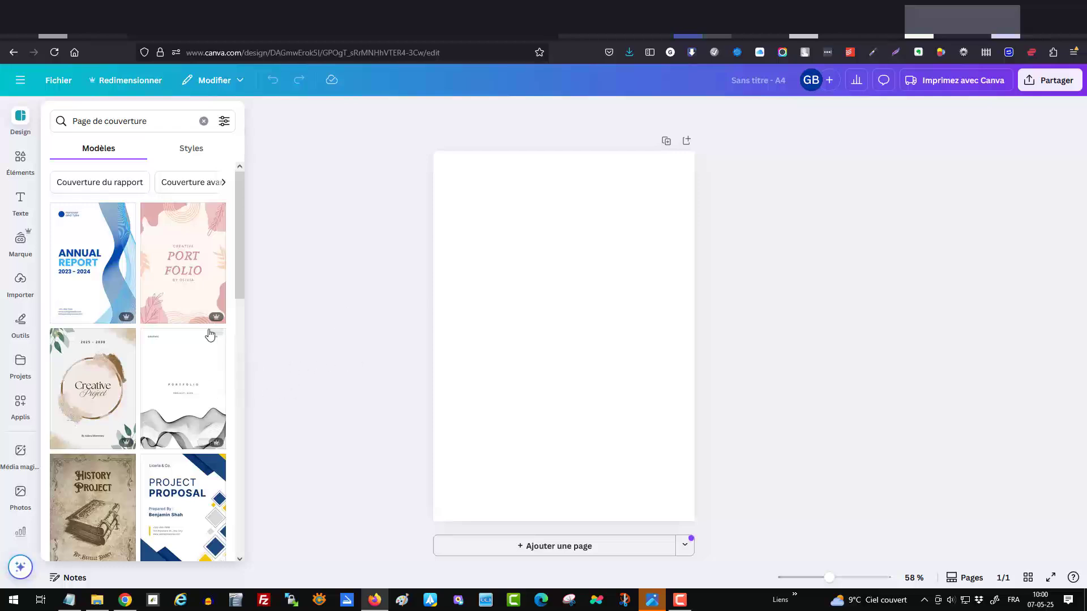
Look through the cover page templates, including the Couverture avant and Couverture de cahier categories
scroll(168, 337, down, 3)
scroll(168, 337, down, 3)
scroll(170, 317, up, 5)
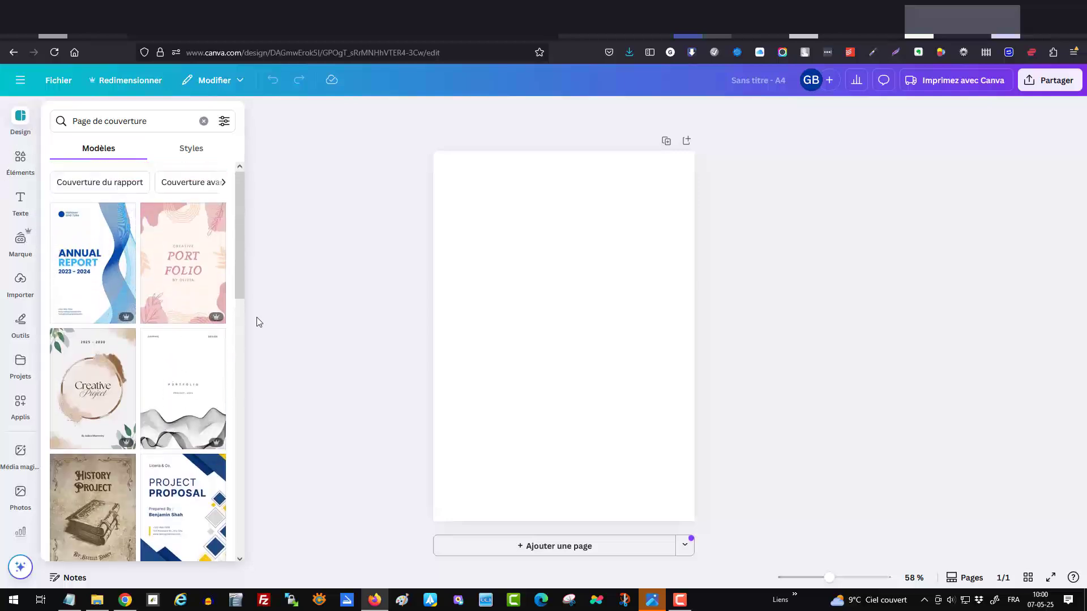
click(189, 182)
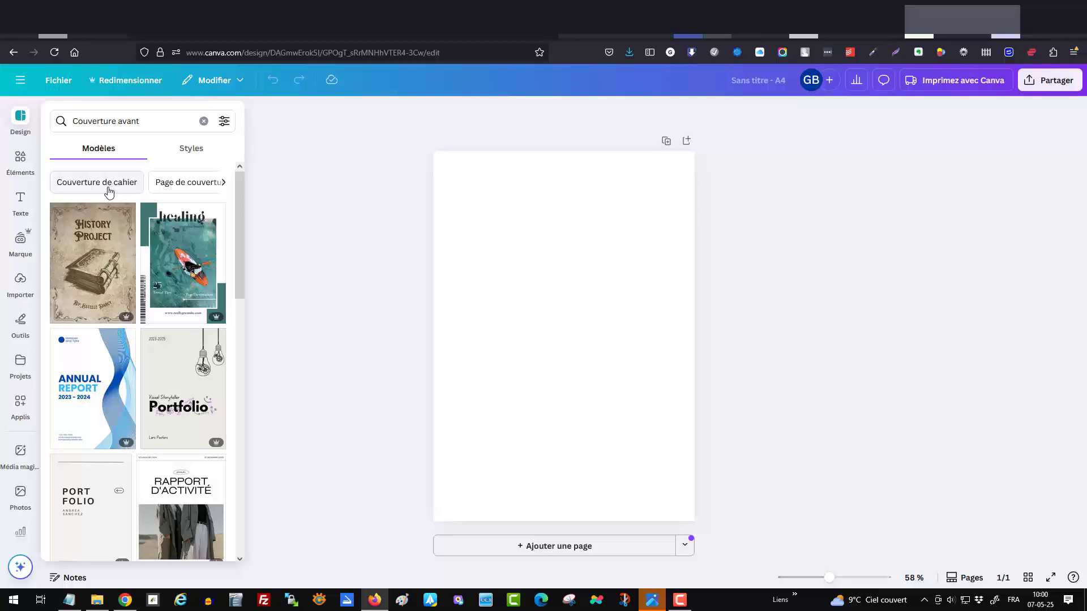
click(108, 186)
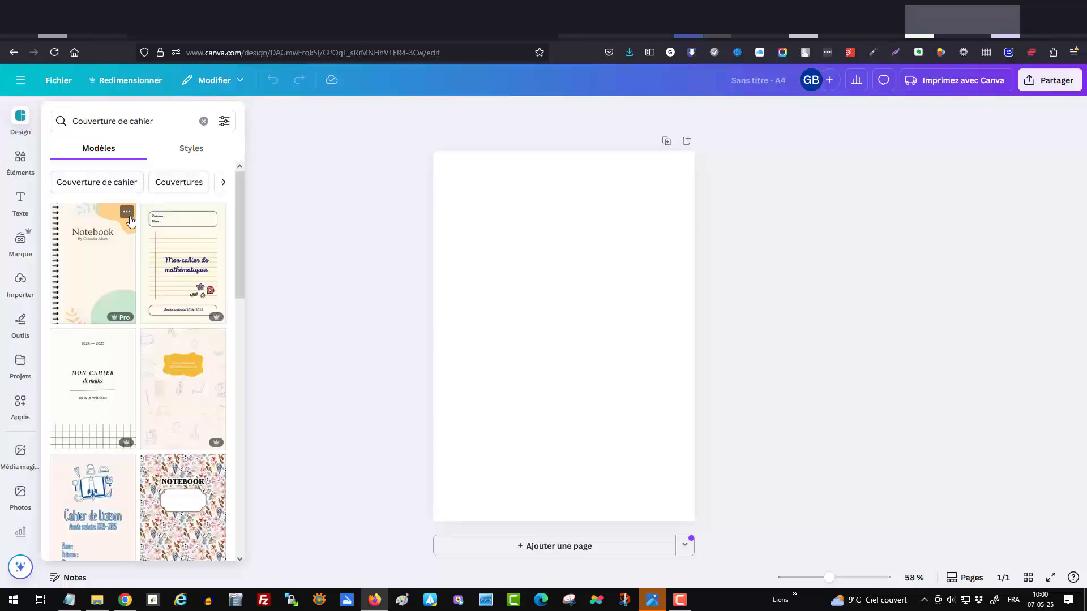
click(189, 150)
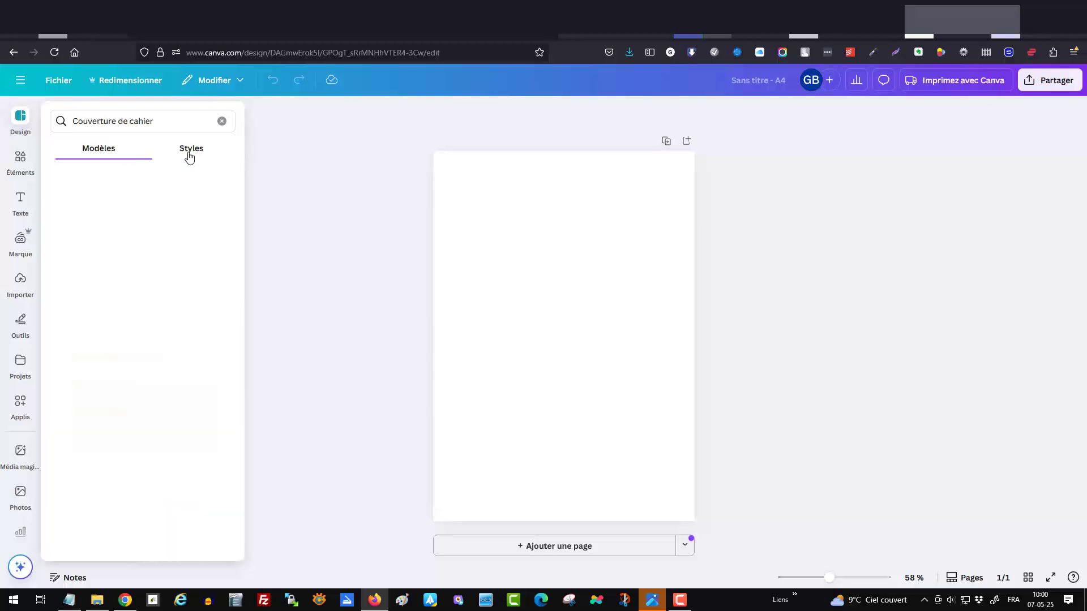
click(114, 154)
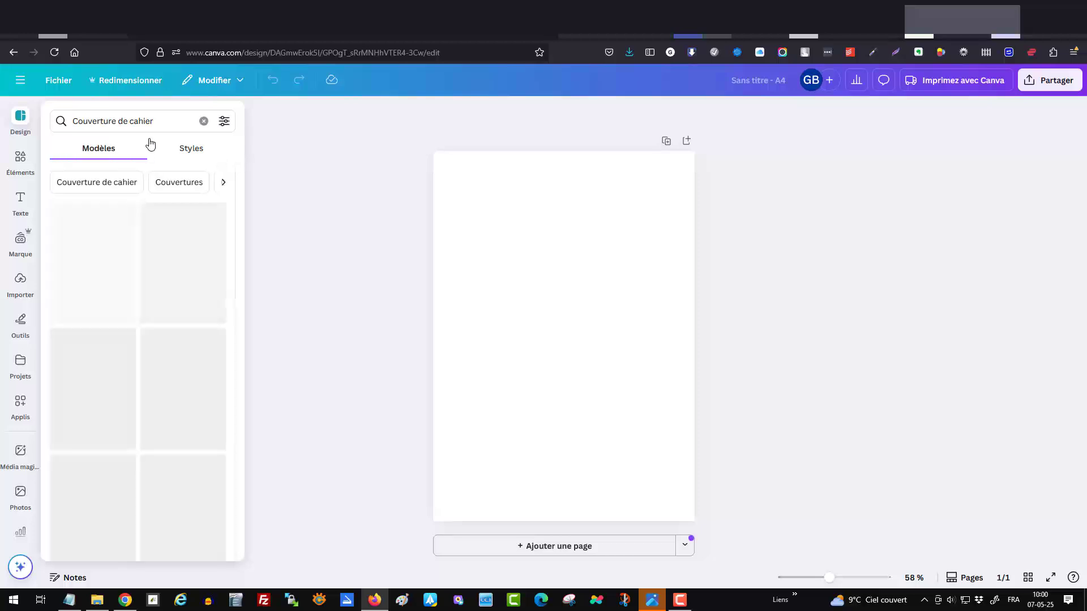
Clear the template search and apply the template with the pink and orange star border to the blank page
click(204, 122)
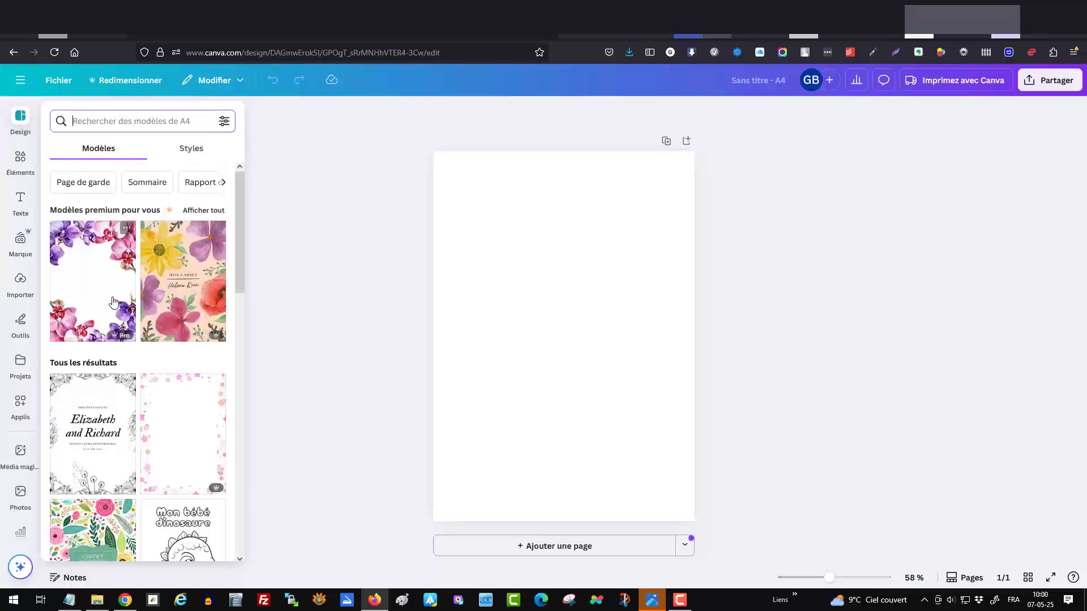
scroll(150, 316, down, 2)
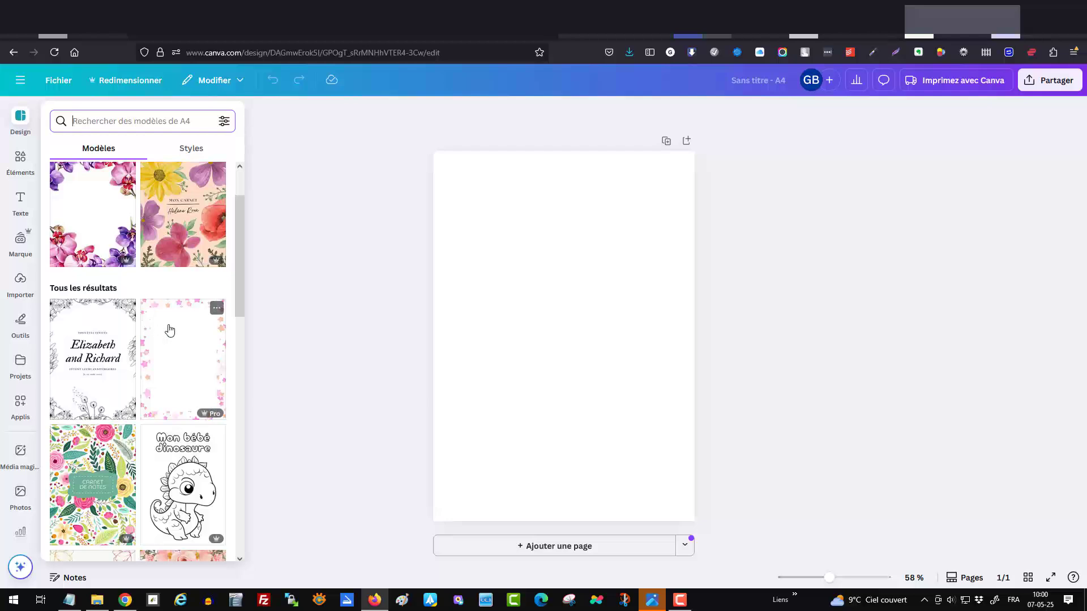
drag(181, 349, 515, 293)
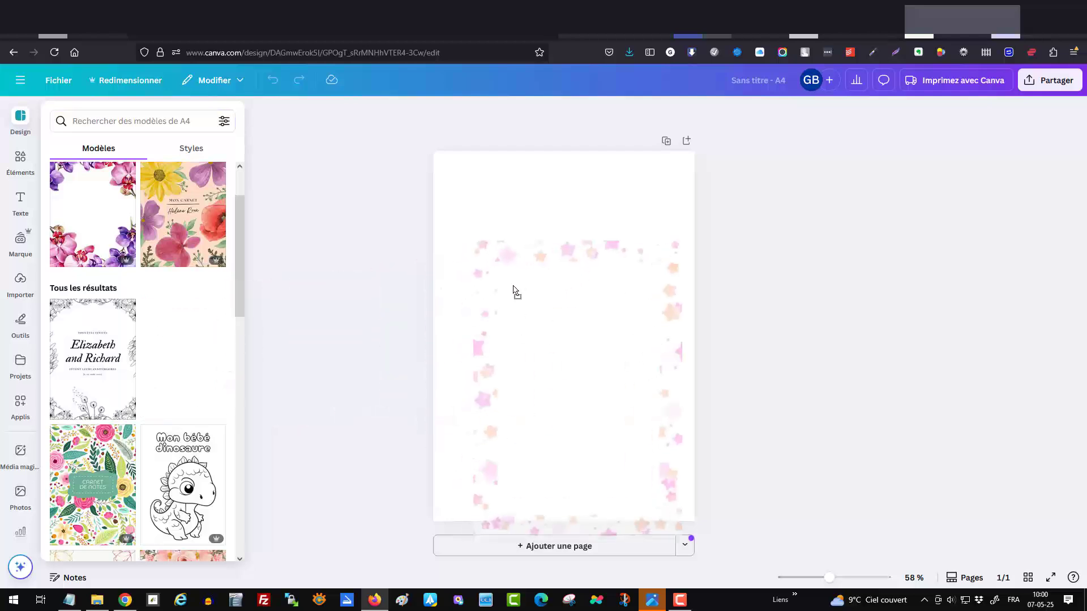
click(609, 325)
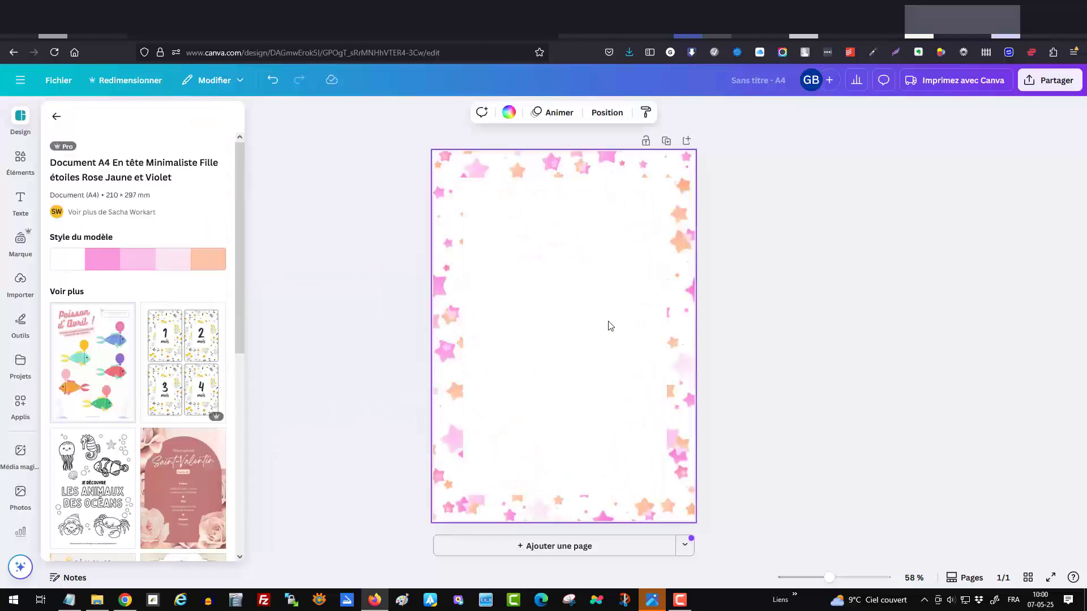
click(789, 308)
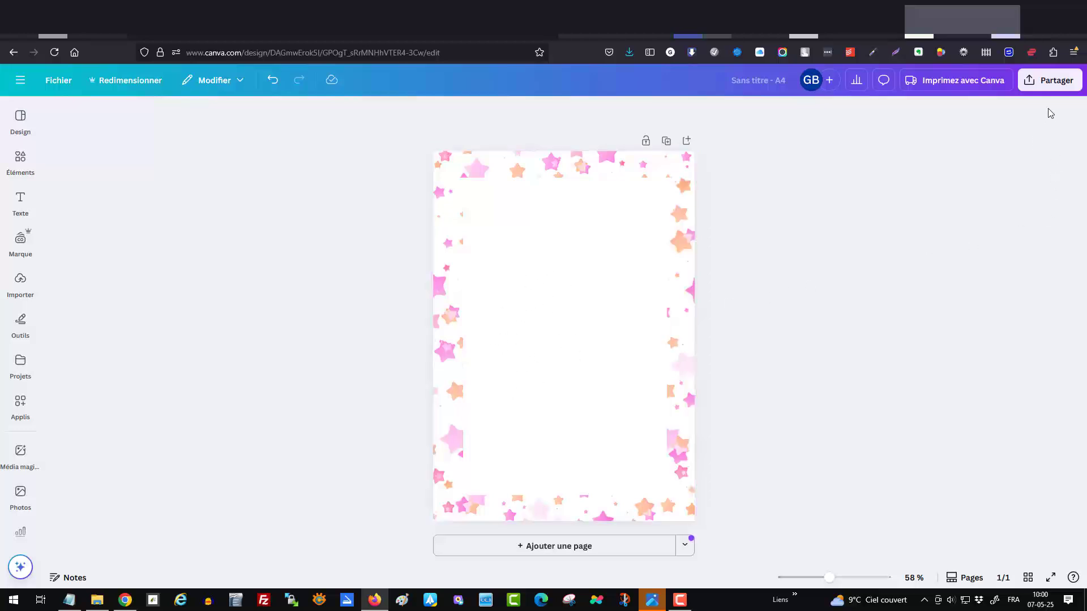
Download the design as a JPG with the image quality lowered
click(1044, 85)
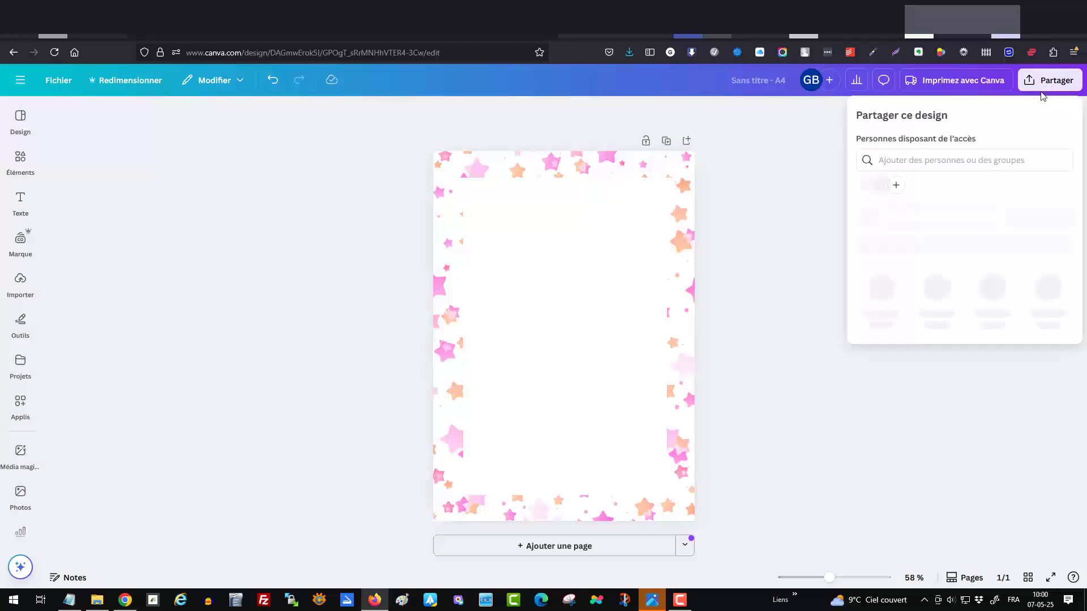
click(885, 324)
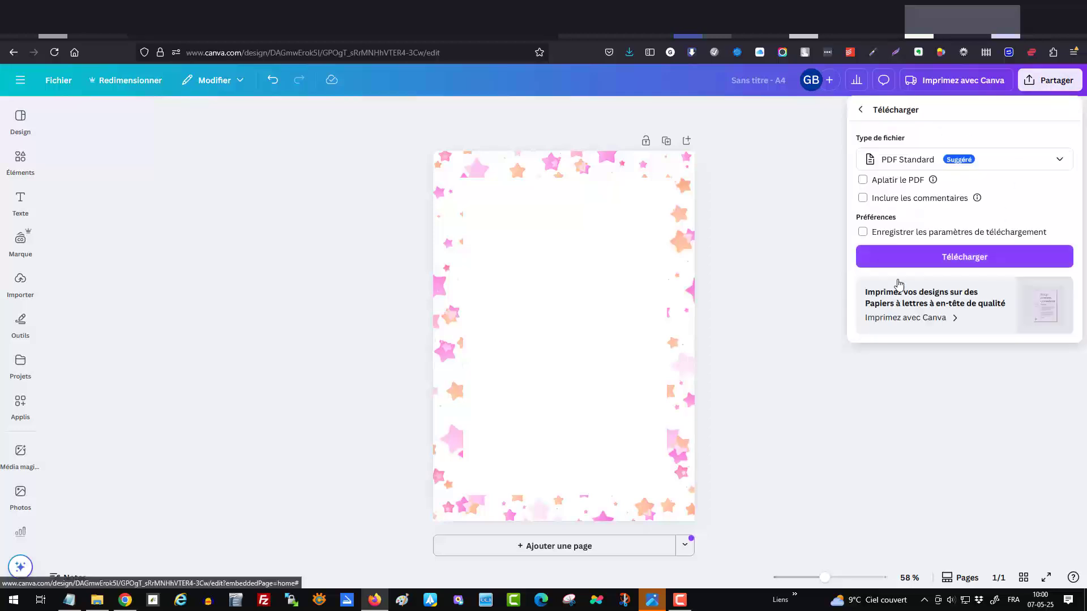
click(941, 161)
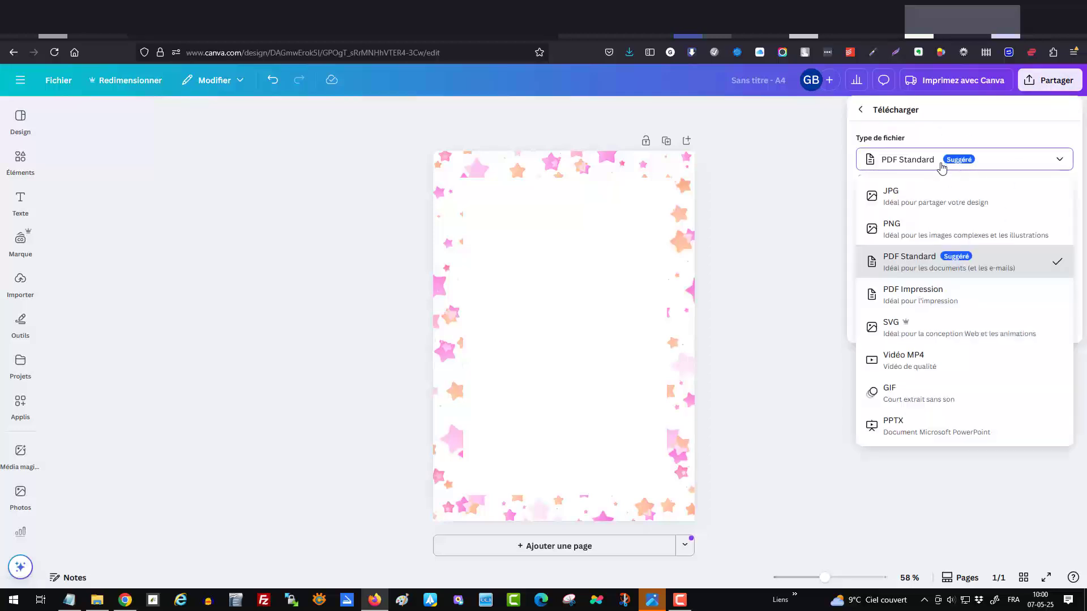
click(947, 204)
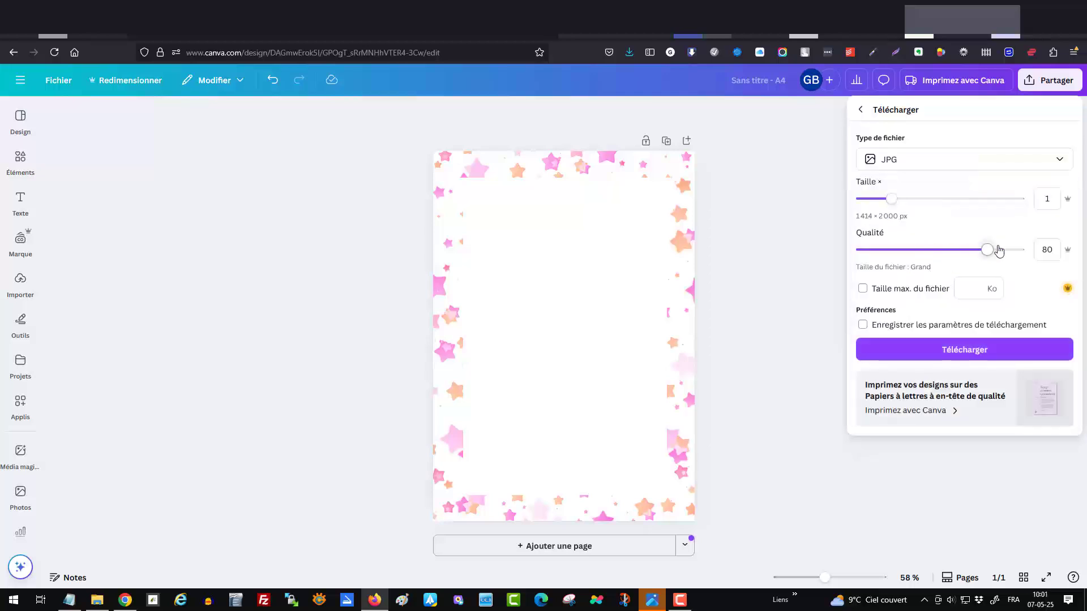
drag(989, 252, 899, 252)
click(919, 354)
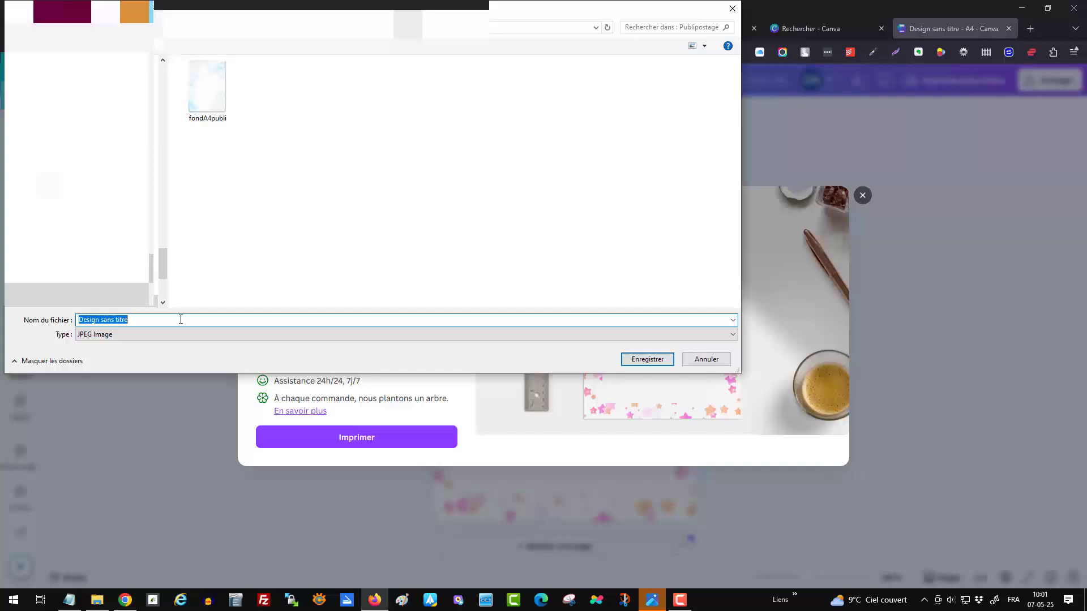
Save the downloaded image as FondA4-test in the Publipostage folder
text(Fond)
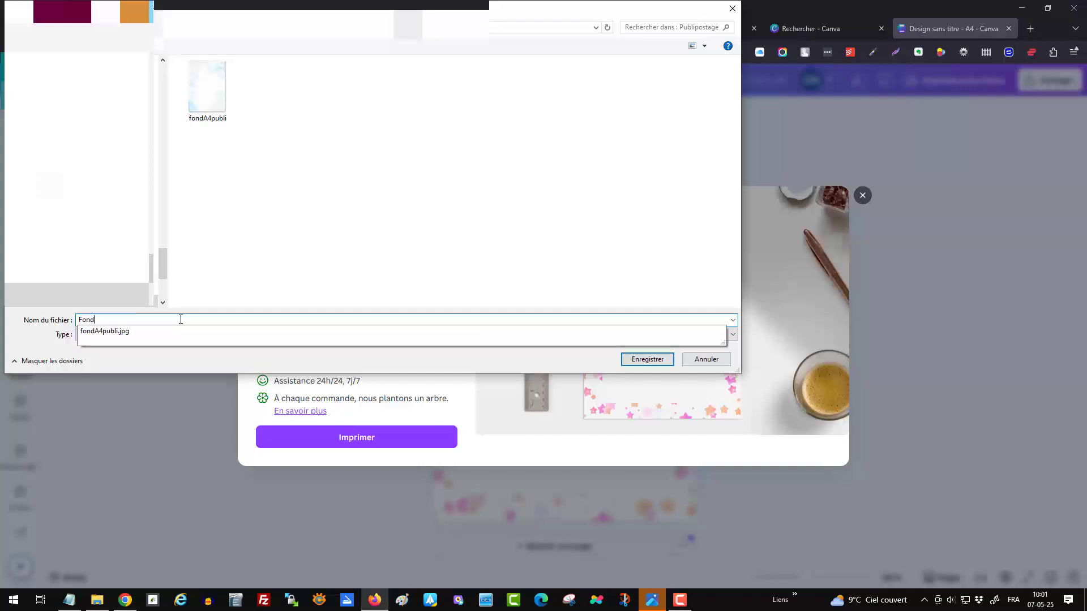
text(A4-test)
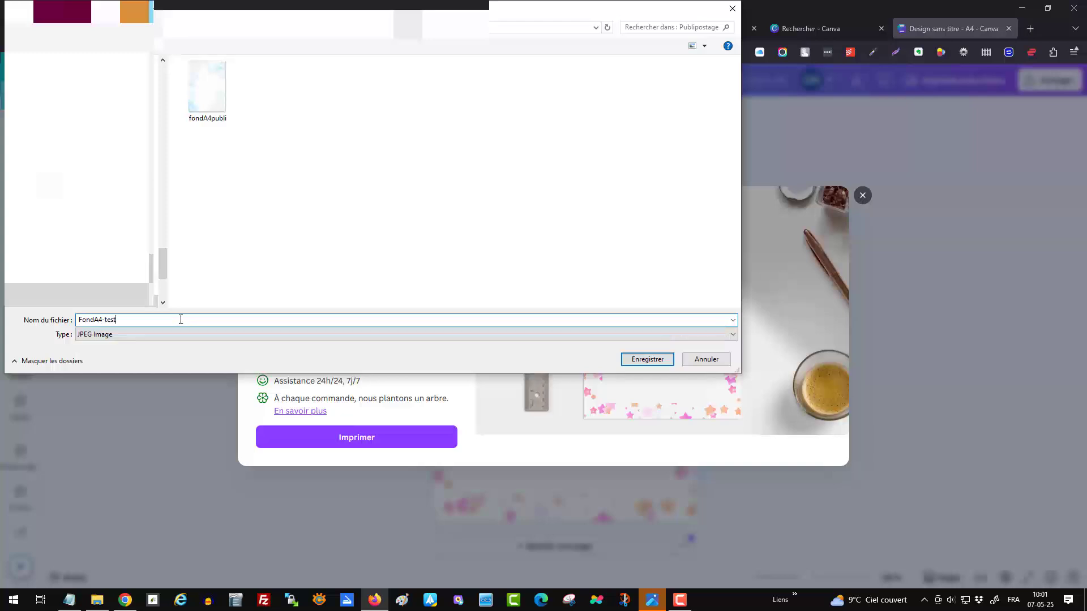
key(Return)
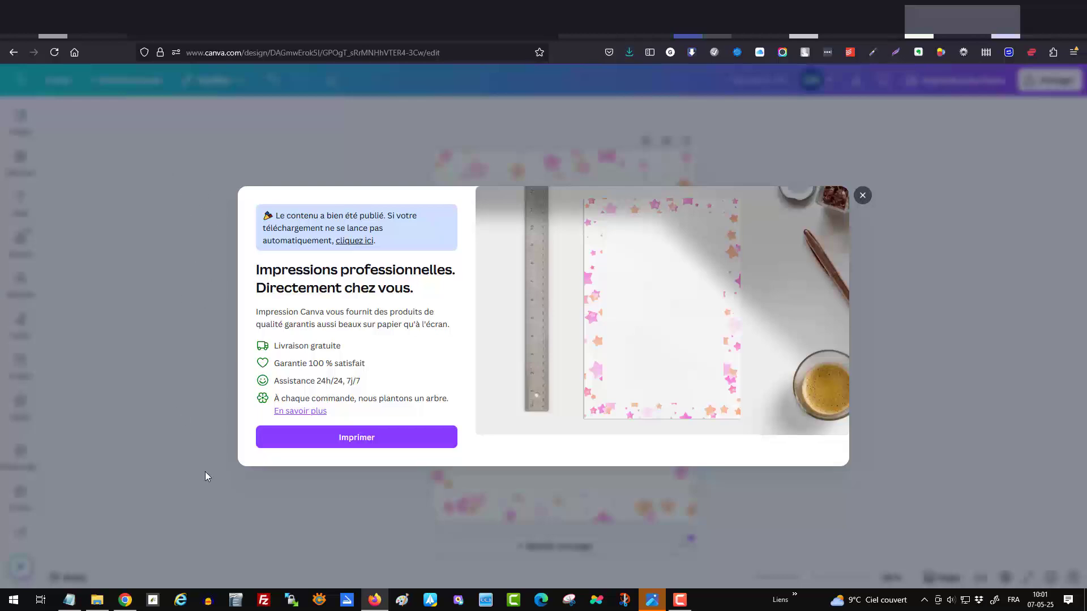
Switch to OpenOffice Writer and set the image FondA4-test as the background of the blank document's page style
click(235, 600)
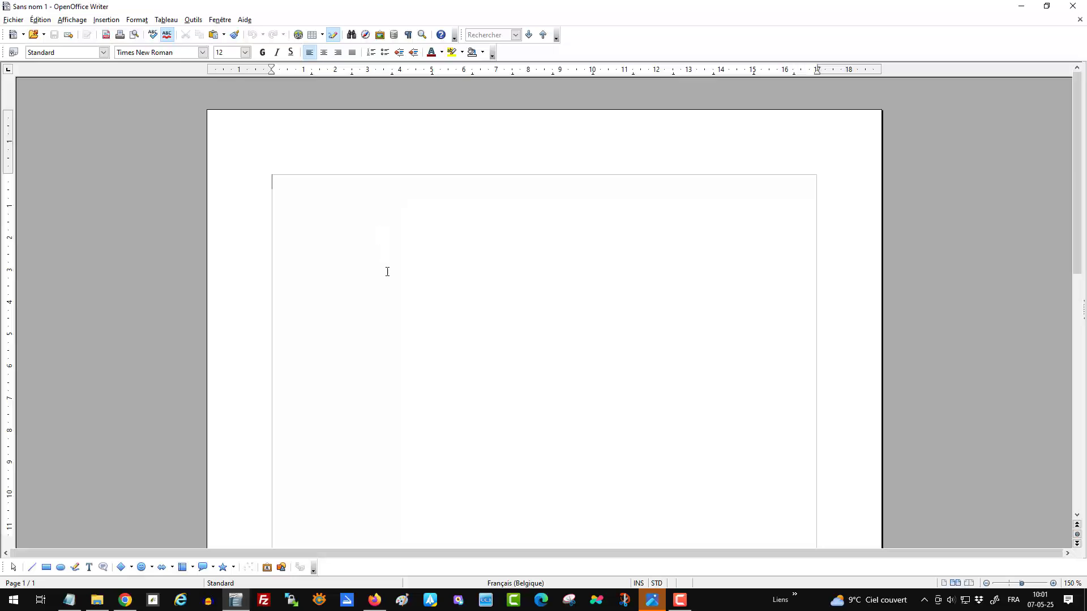
right_click(277, 182)
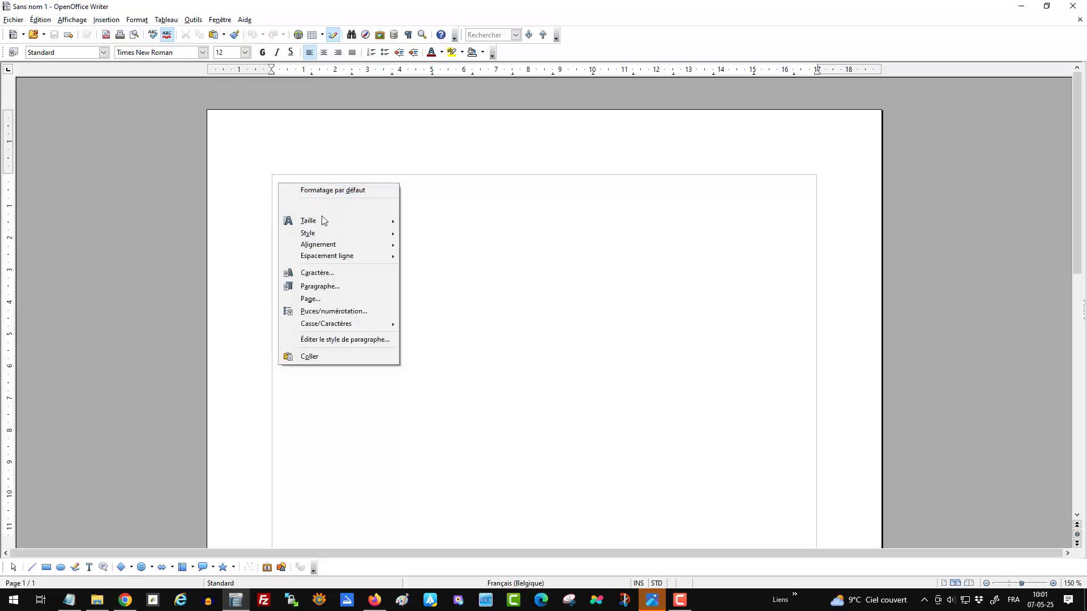
click(368, 298)
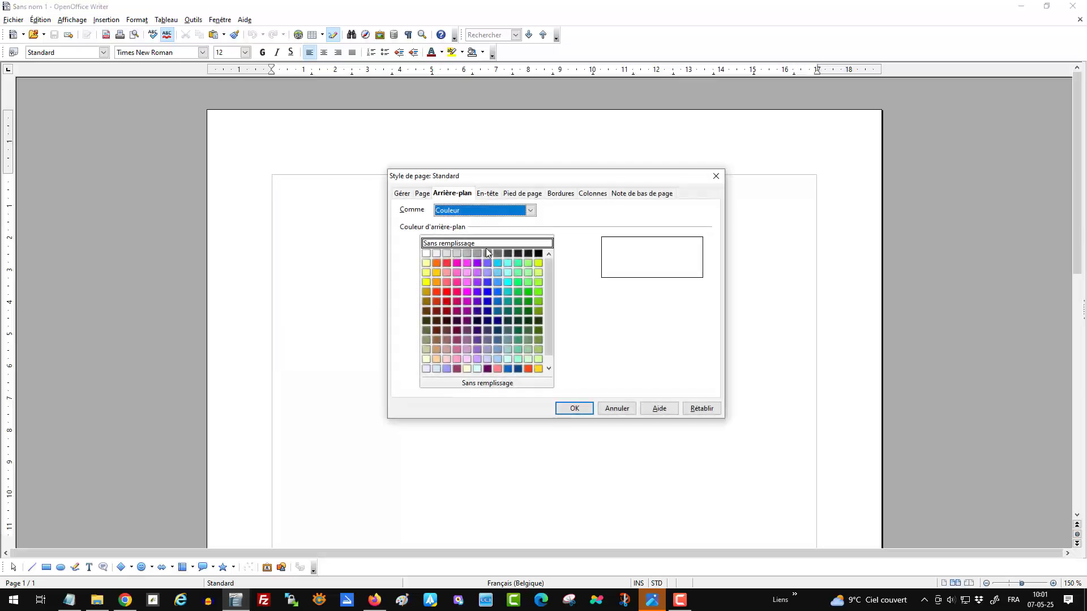
click(475, 210)
click(478, 231)
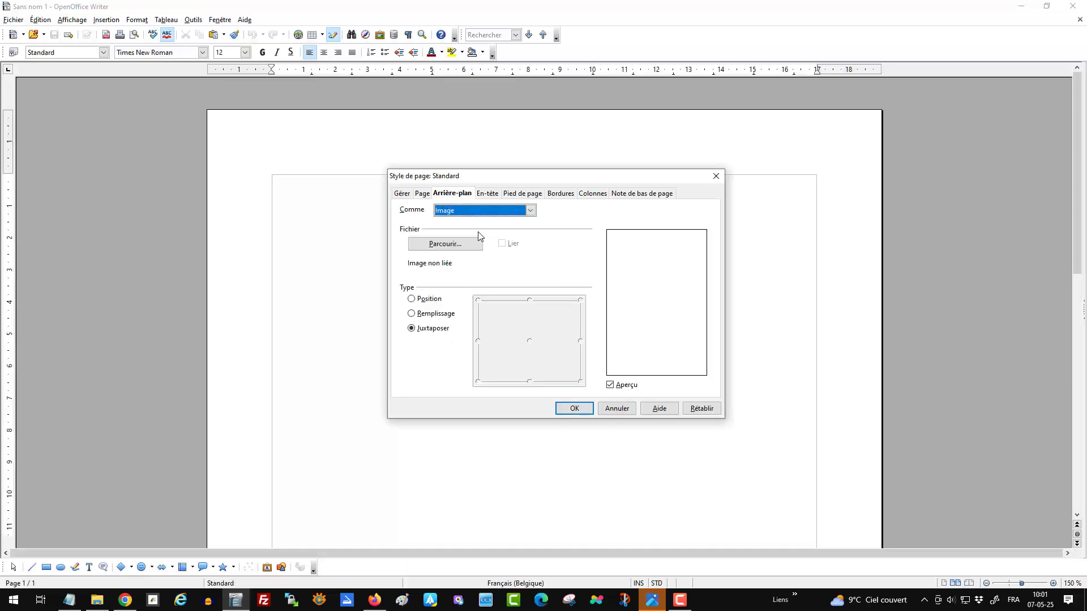
click(465, 245)
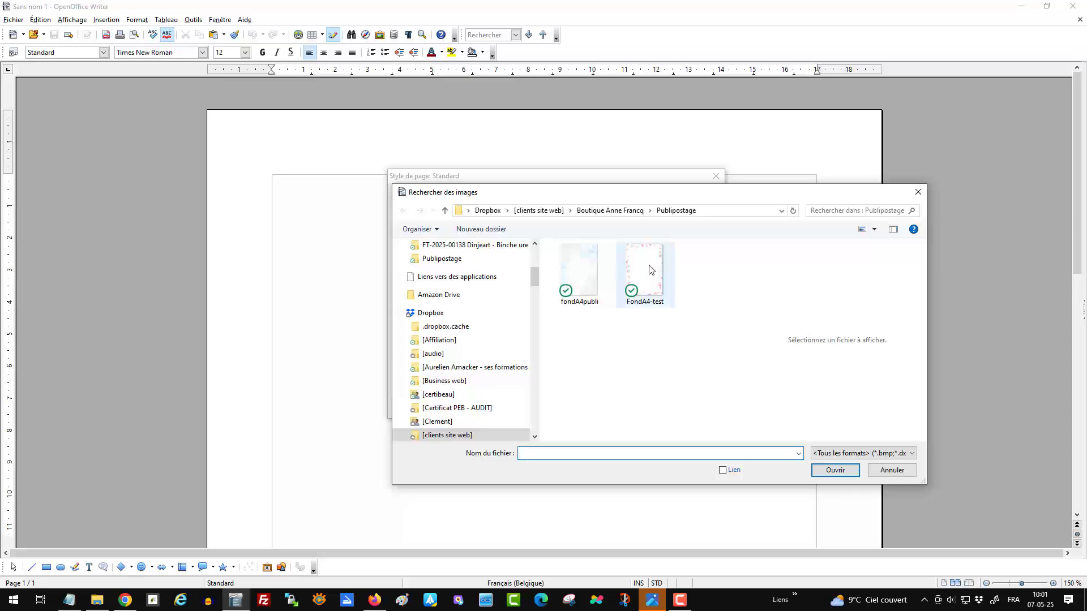
click(645, 272)
click(836, 470)
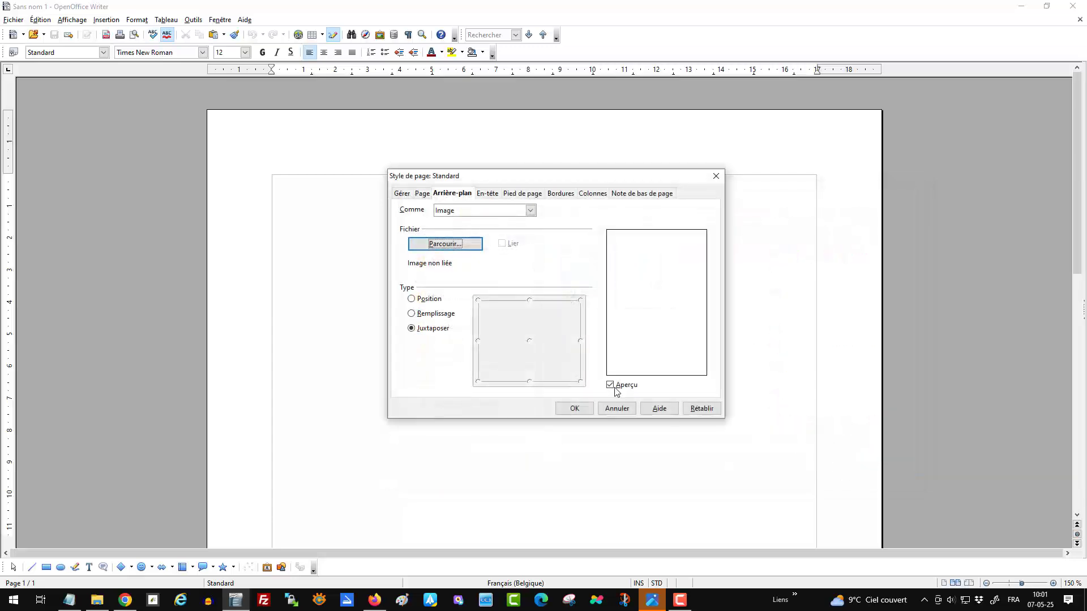
click(584, 411)
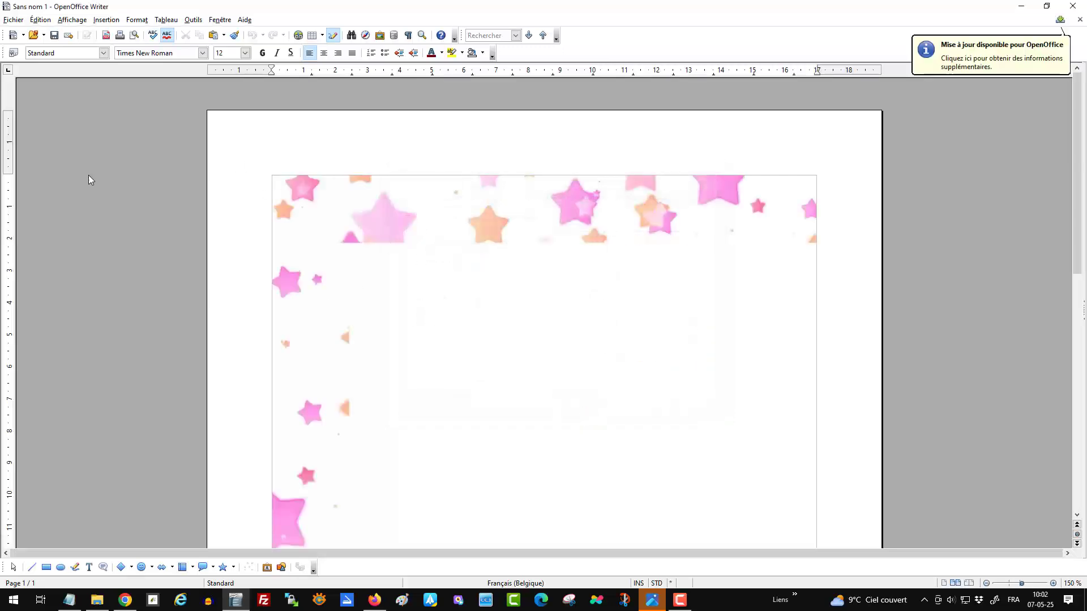
Move the top, left, right and bottom page margins out to the page edges so the background covers the whole sheet
drag(8, 174, 20, 111)
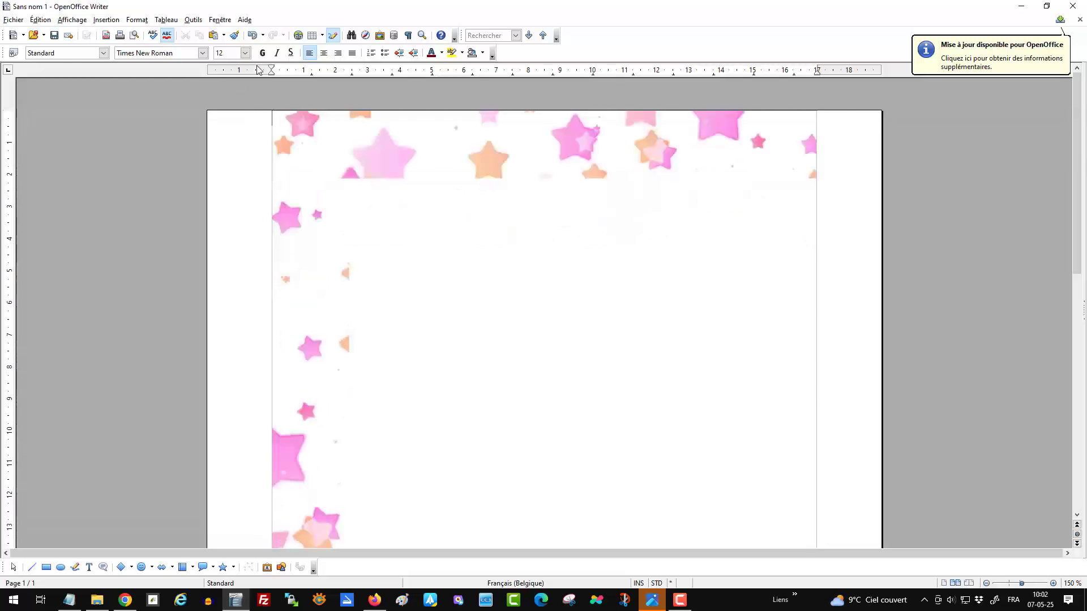
drag(272, 70, 208, 69)
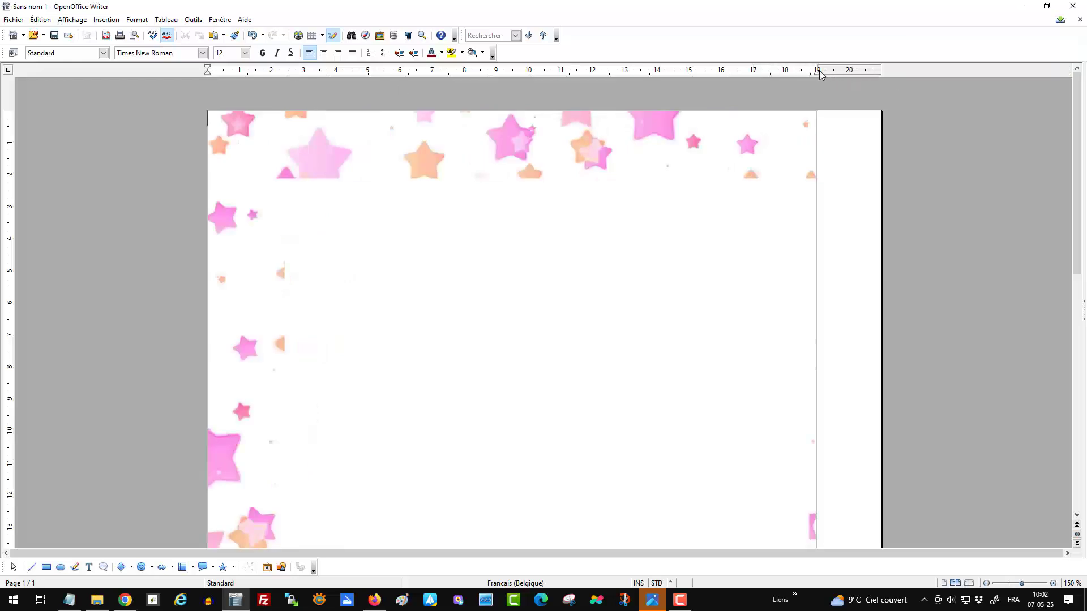
drag(819, 70, 881, 71)
scroll(464, 236, down, 10)
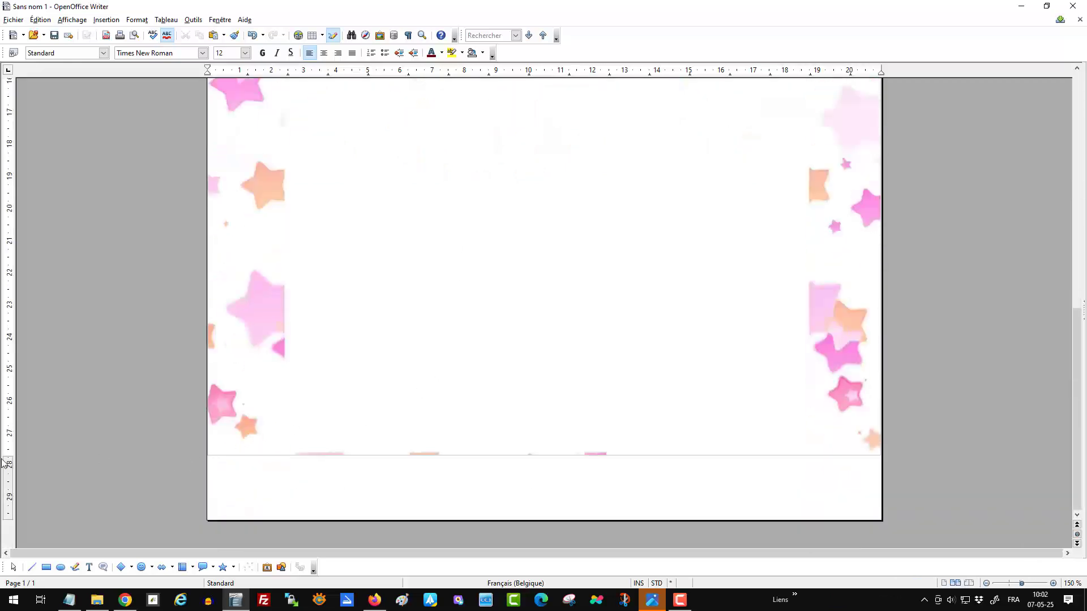
drag(9, 457, 16, 521)
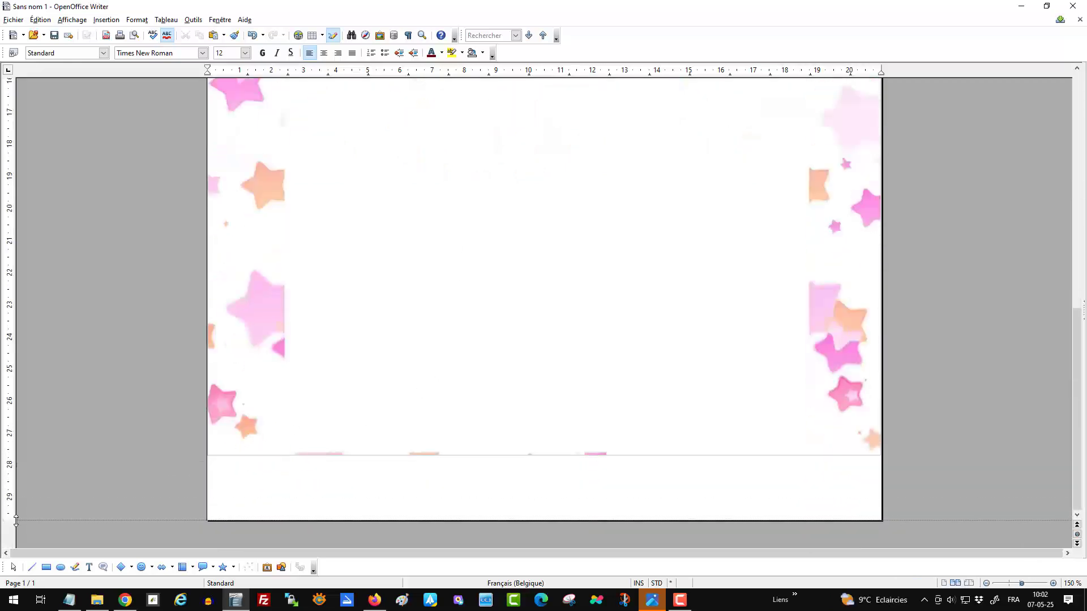
Open the recent spreadsheet bdd-test.ods, examine its column headers and address rows, and close it
scroll(307, 394, up, 10)
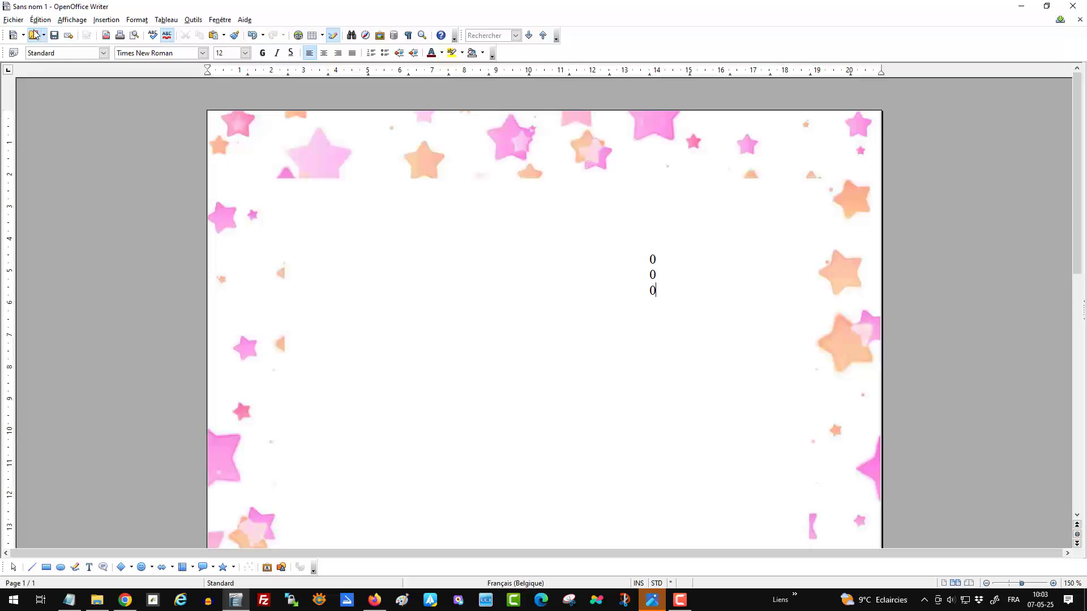
click(14, 19)
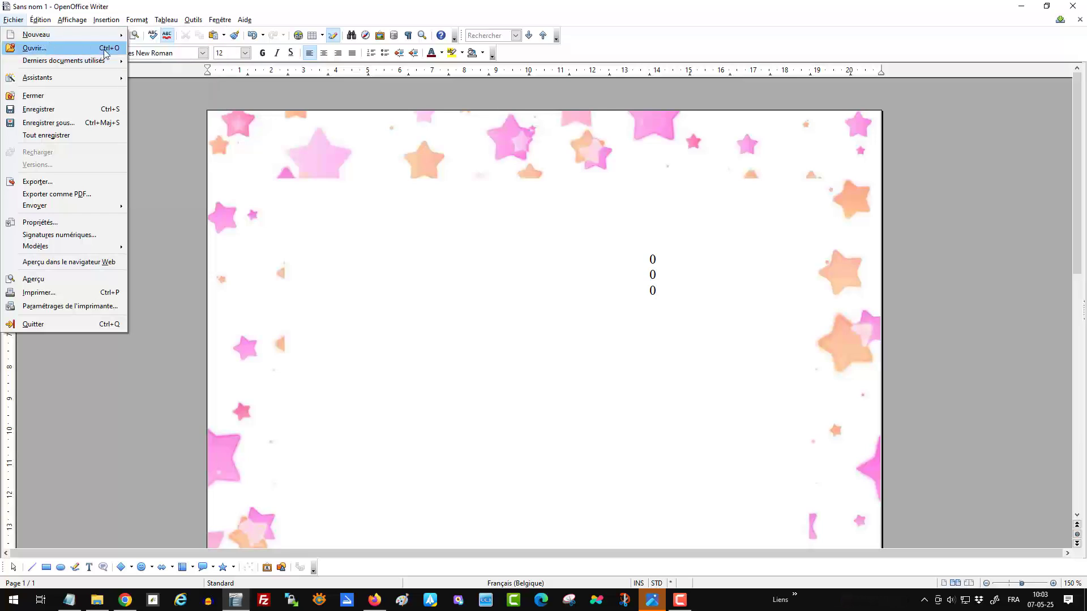
mouse_move(103, 62)
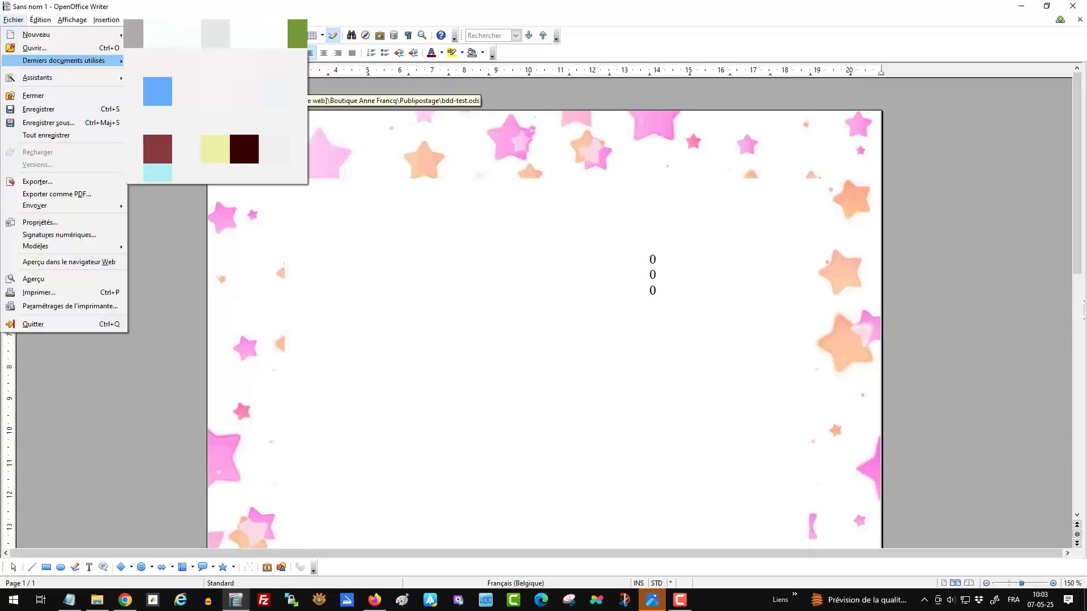
click(276, 92)
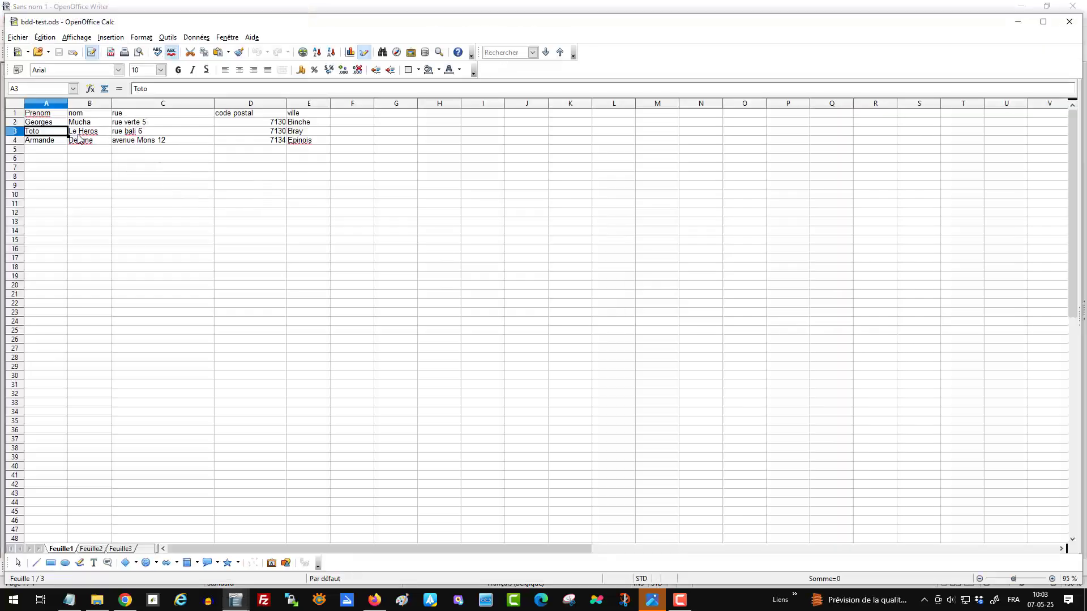
click(46, 113)
click(89, 113)
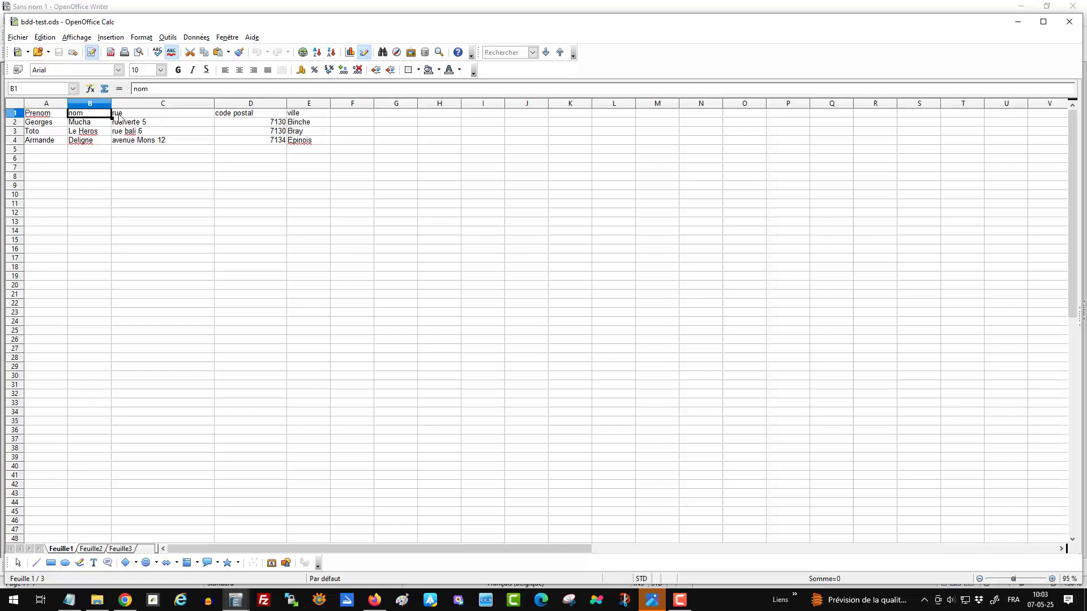
click(163, 114)
click(269, 115)
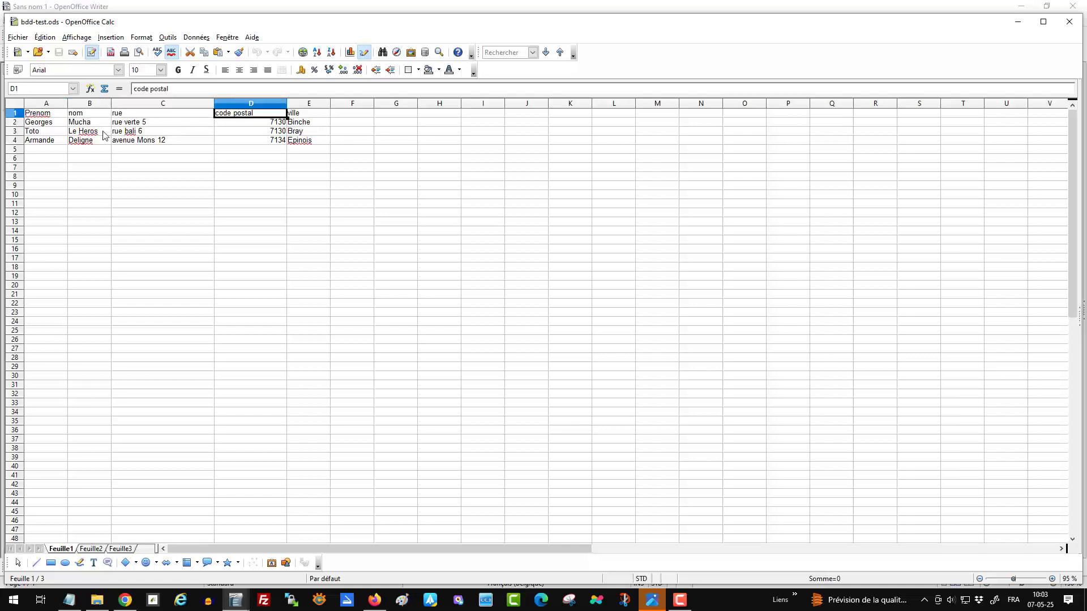
click(40, 124)
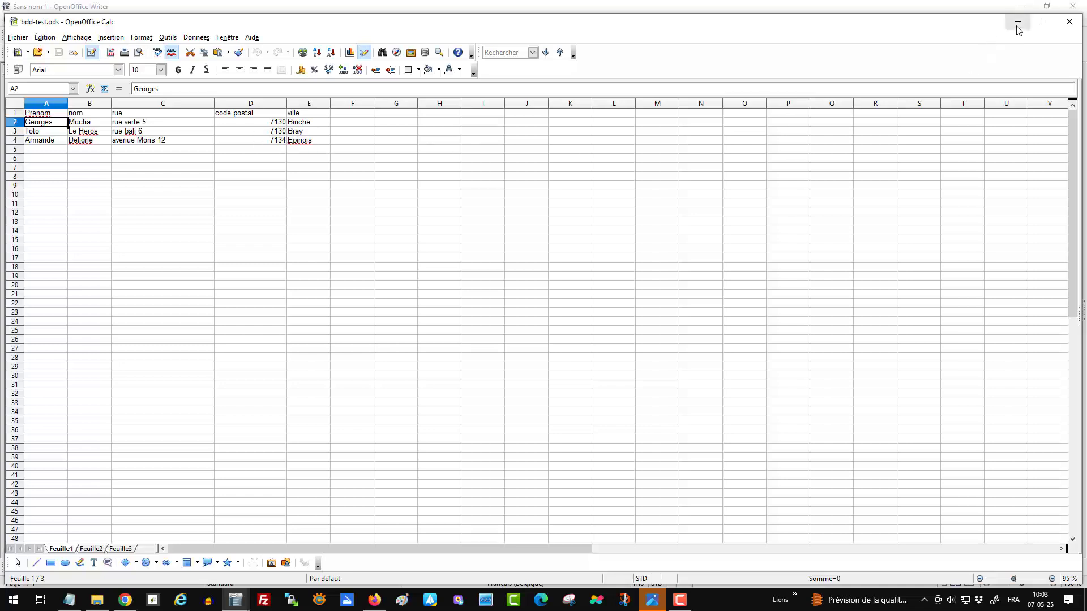
click(1069, 22)
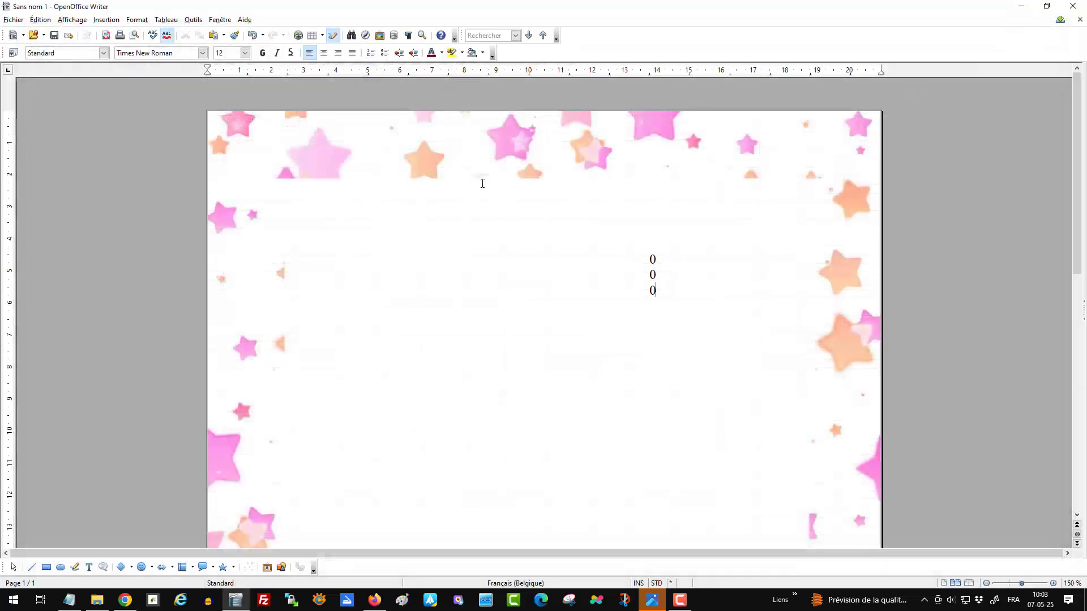
Show the data sources and advance the mail merge wizard to the address block, using the current document and the letter type
click(72, 19)
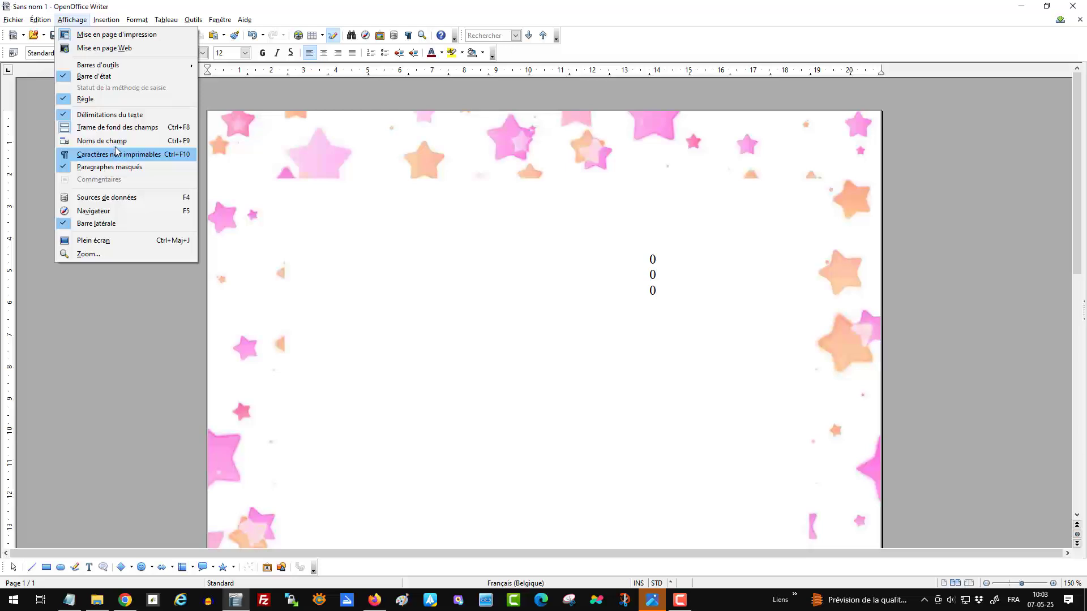
click(119, 198)
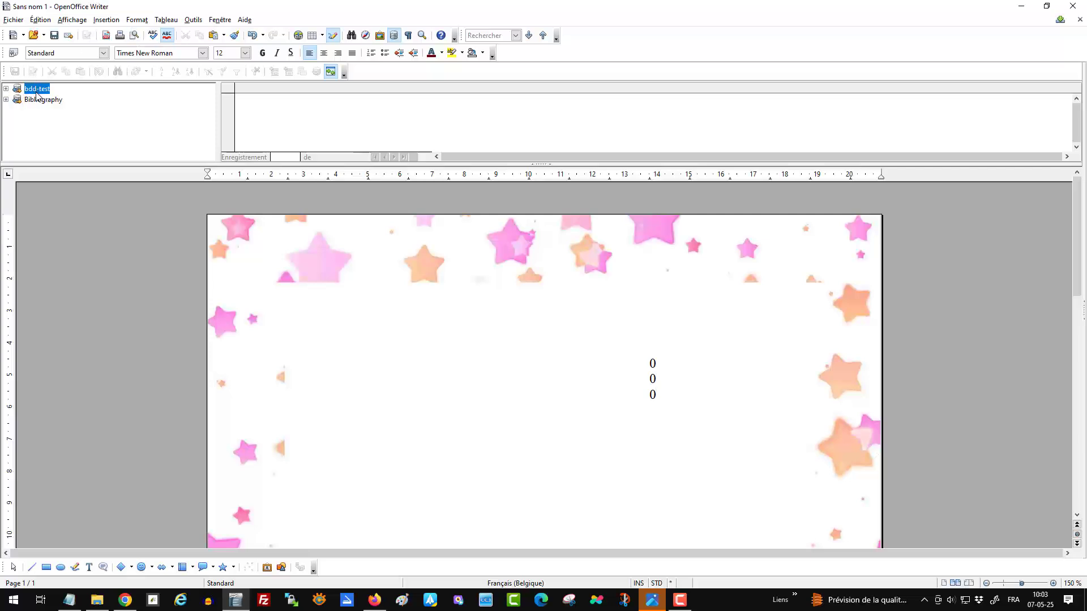
click(166, 21)
mouse_move(194, 20)
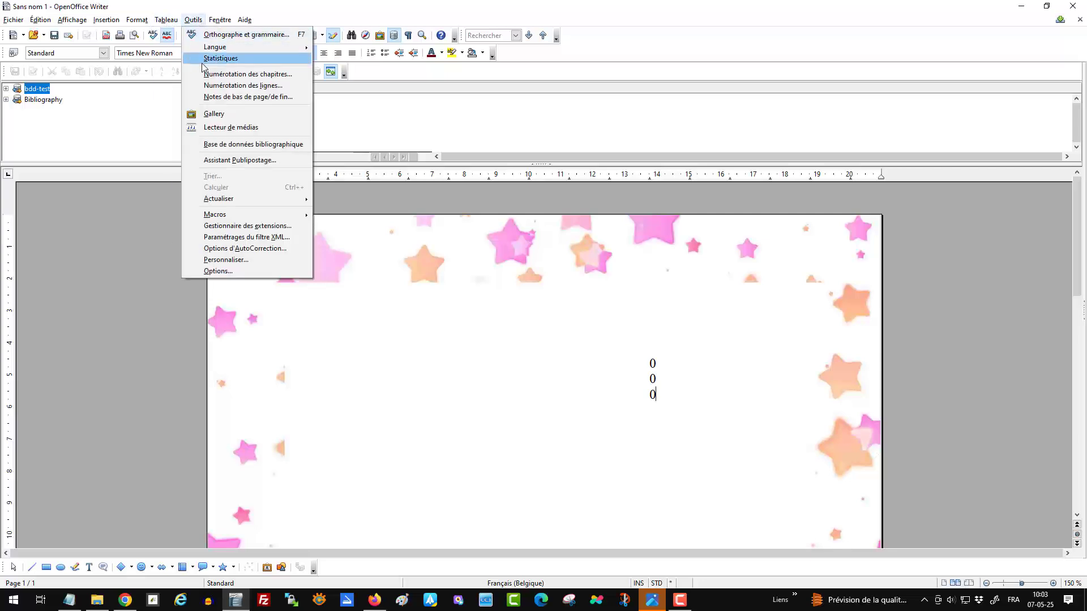
click(232, 160)
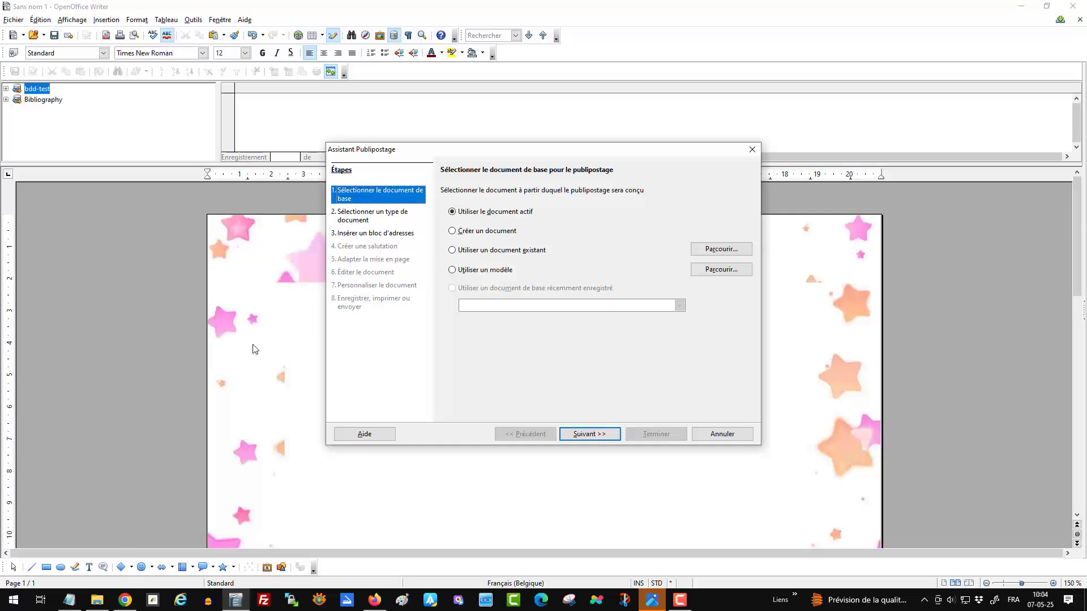
click(604, 436)
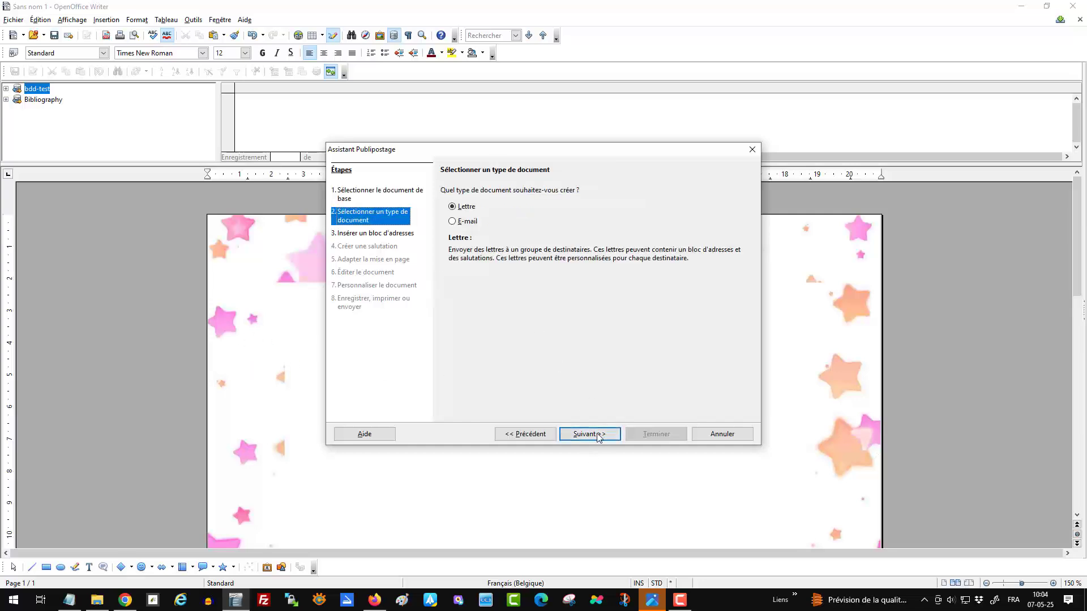
click(599, 436)
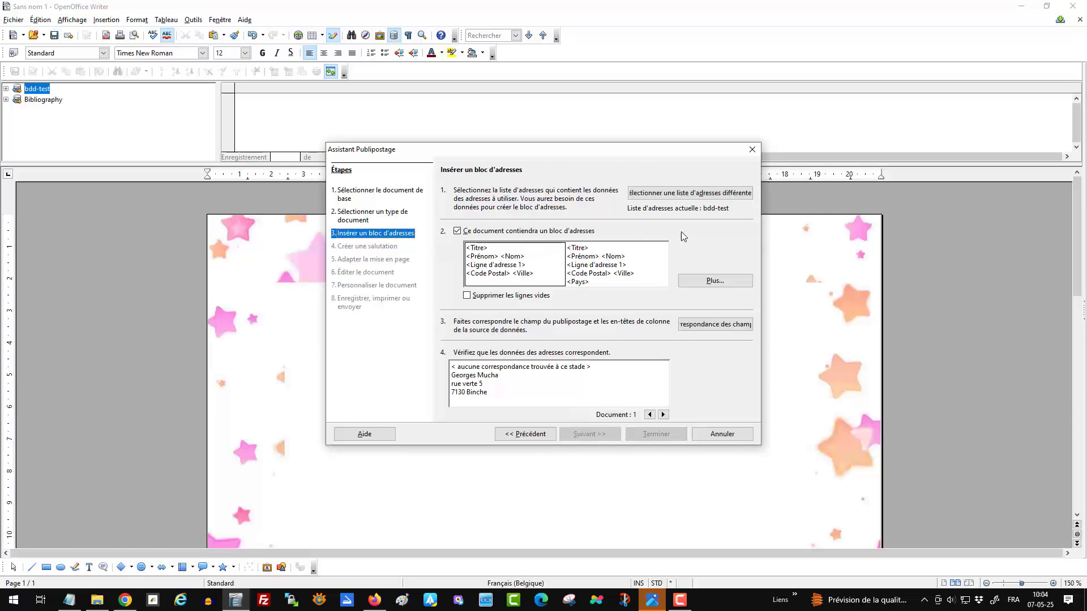
Add the bdd-test spreadsheet from the Publipostage folder as another address list
click(673, 197)
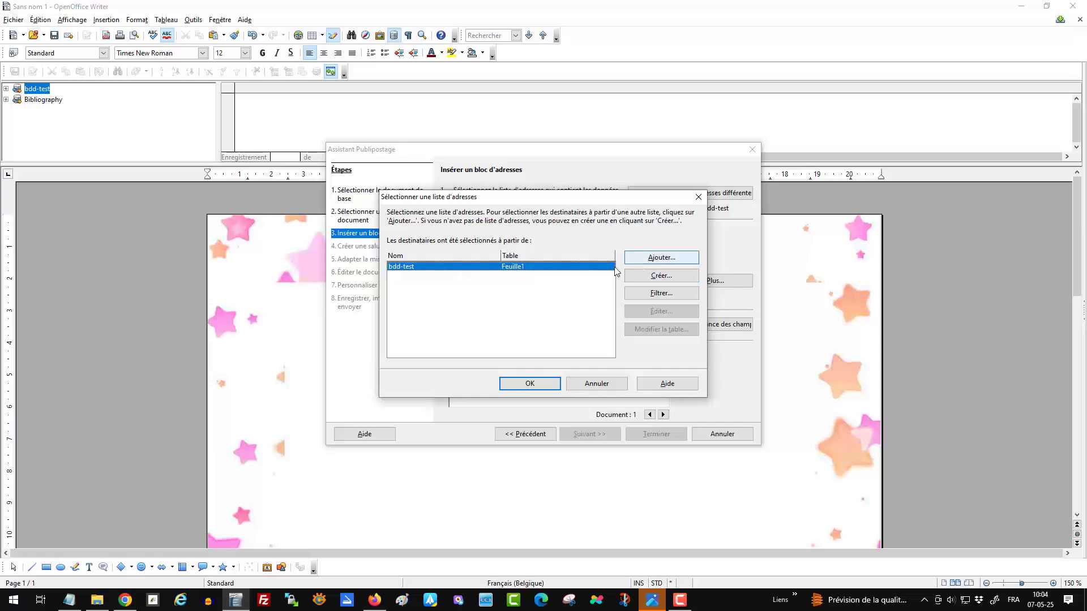
click(661, 258)
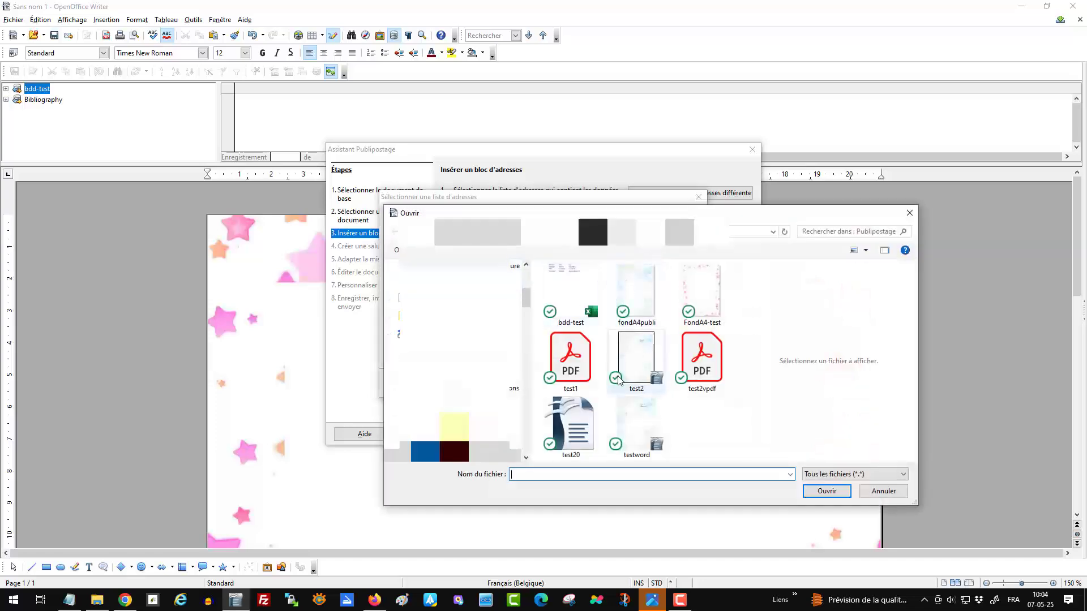
click(592, 308)
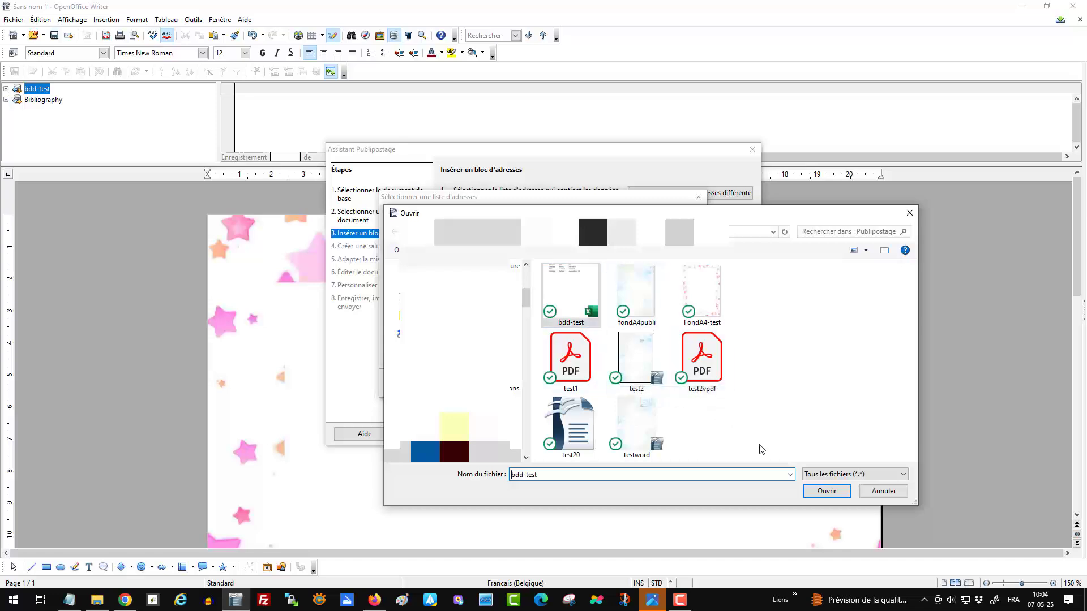
click(826, 490)
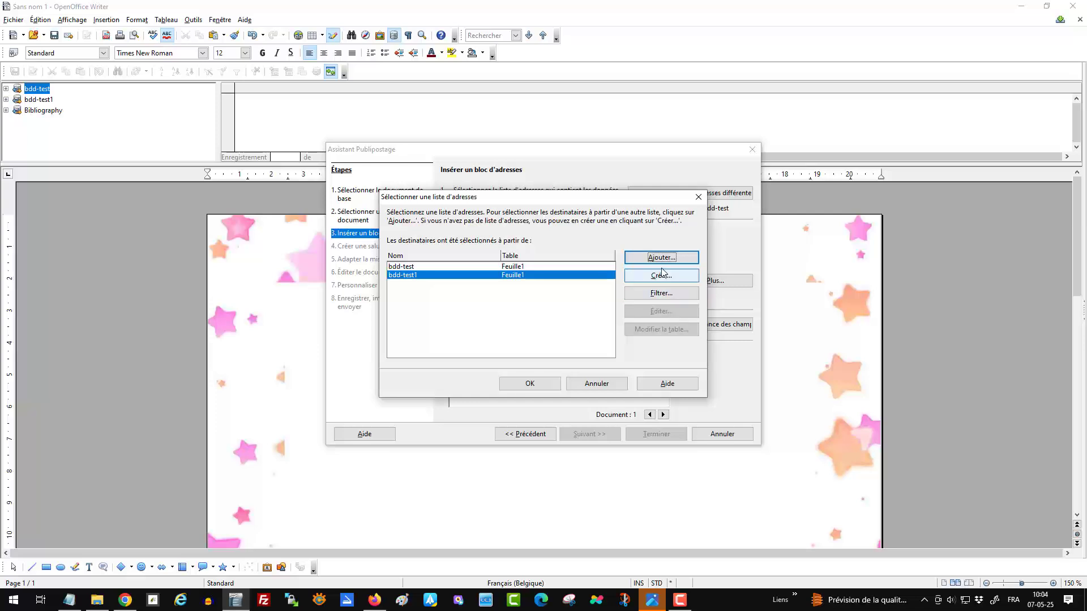
Choose bdd-test as the wizard's address list and leave the mail merge wizard without completing it
click(589, 268)
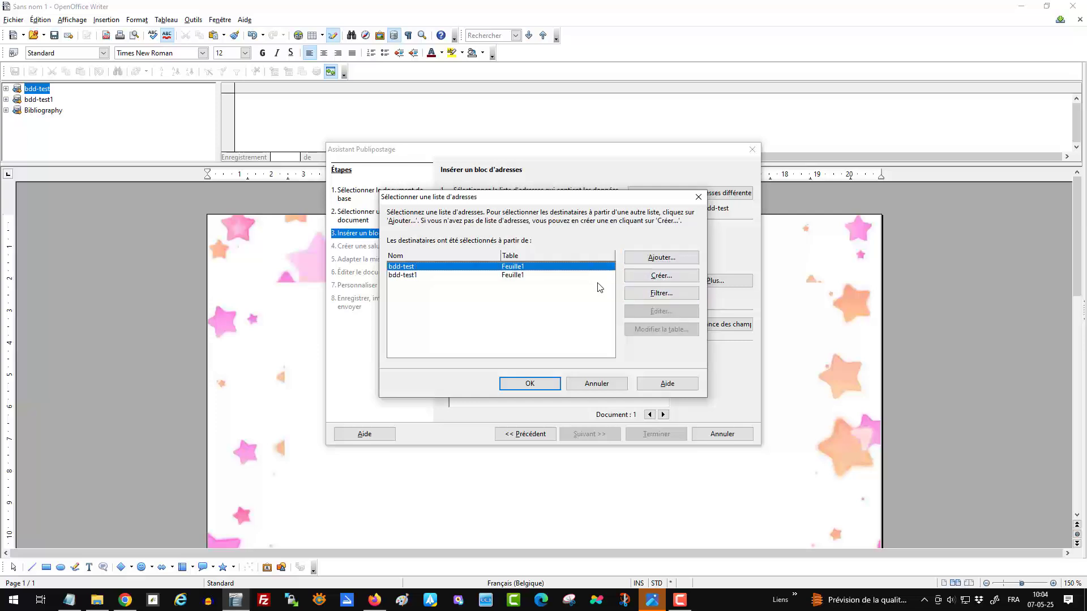
click(463, 276)
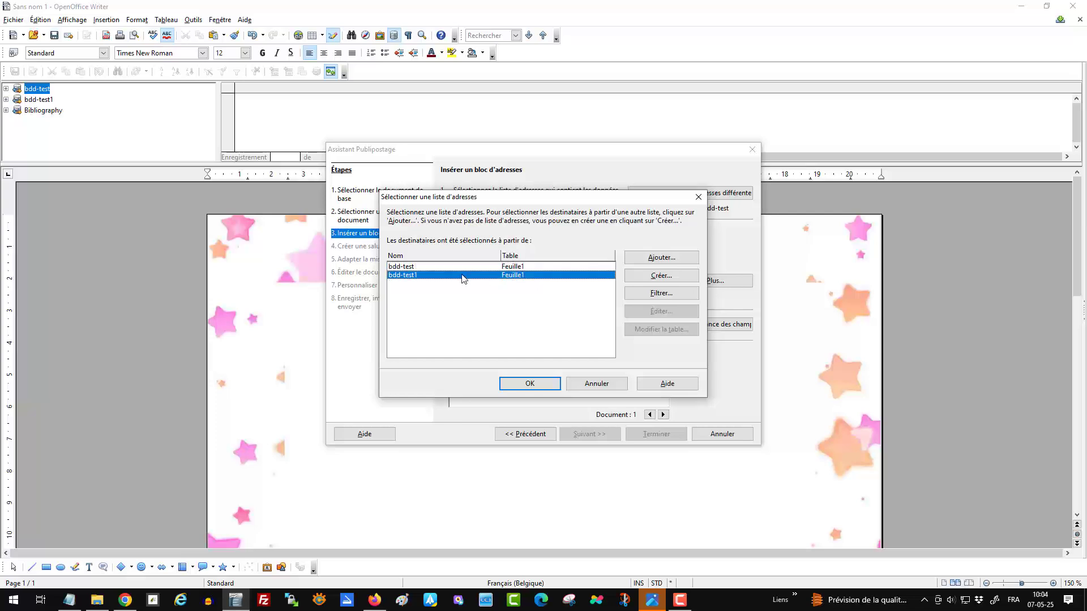
click(467, 268)
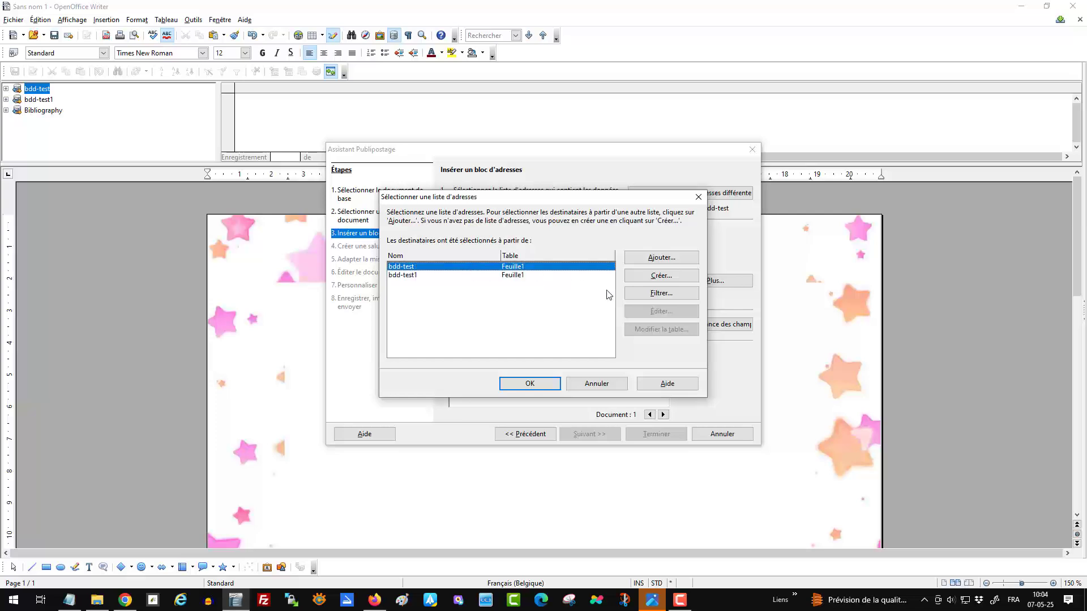
click(542, 388)
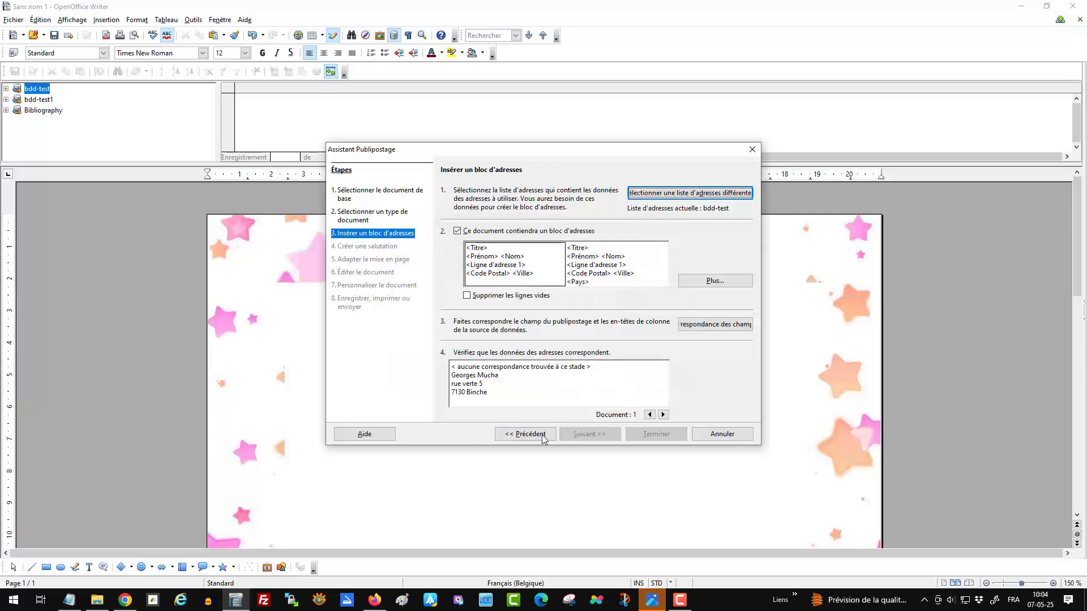
click(728, 439)
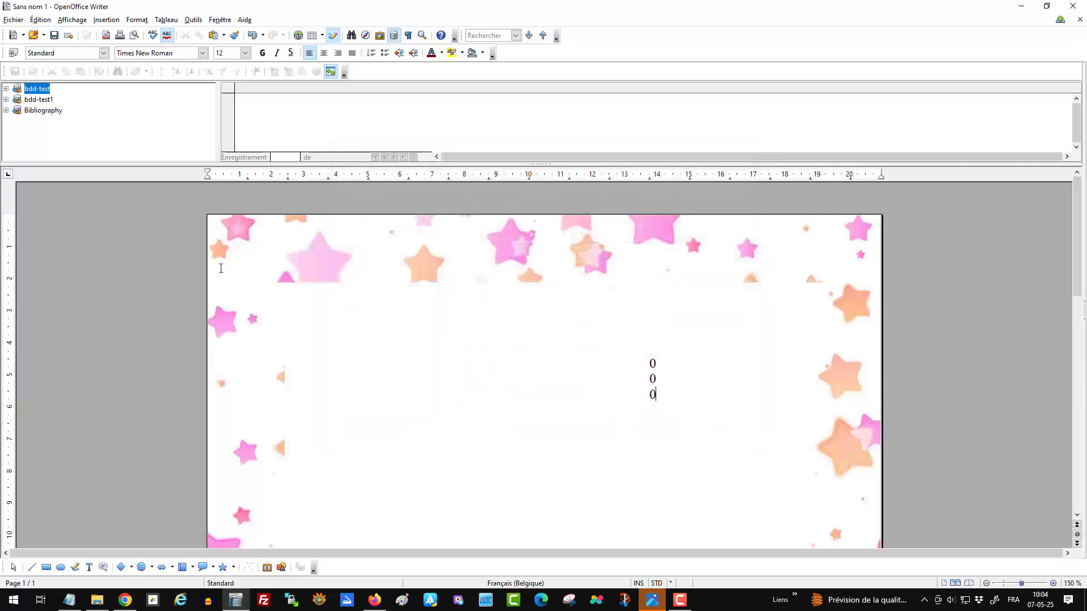
Display the Feuille1 table of bdd-test1 and insert its Prenom and nom fields after the first placeholder zero
click(15, 99)
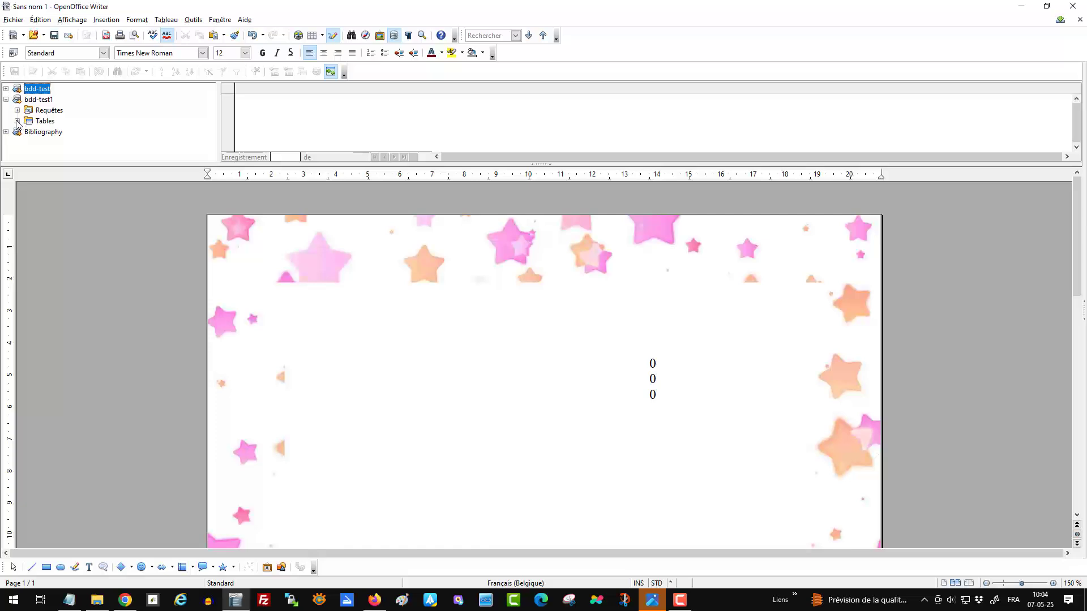
click(17, 122)
click(45, 133)
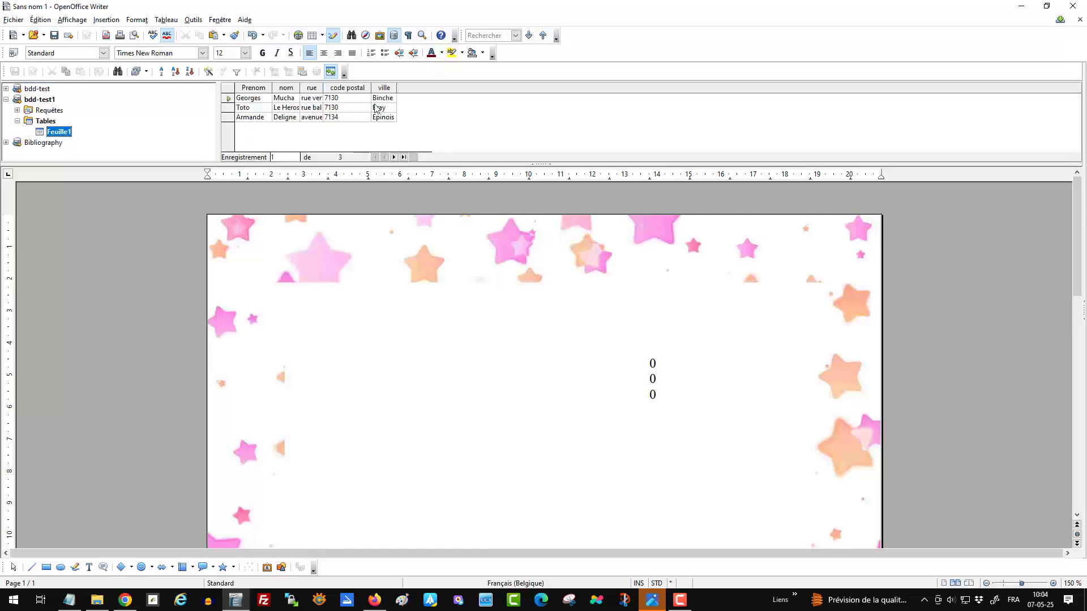
click(256, 90)
drag(257, 92, 652, 365)
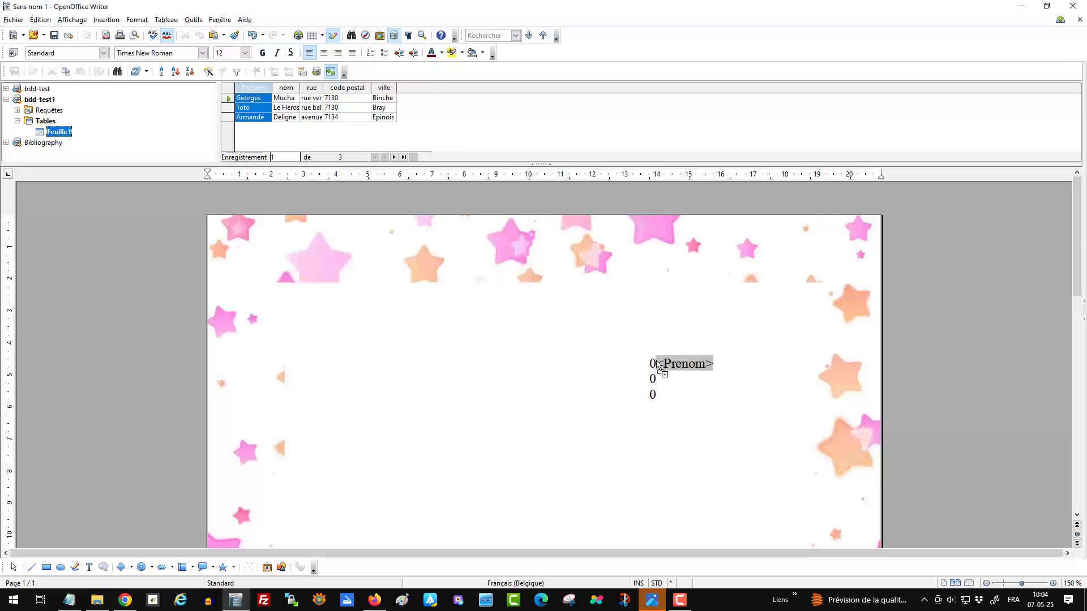
click(286, 88)
drag(286, 89, 721, 366)
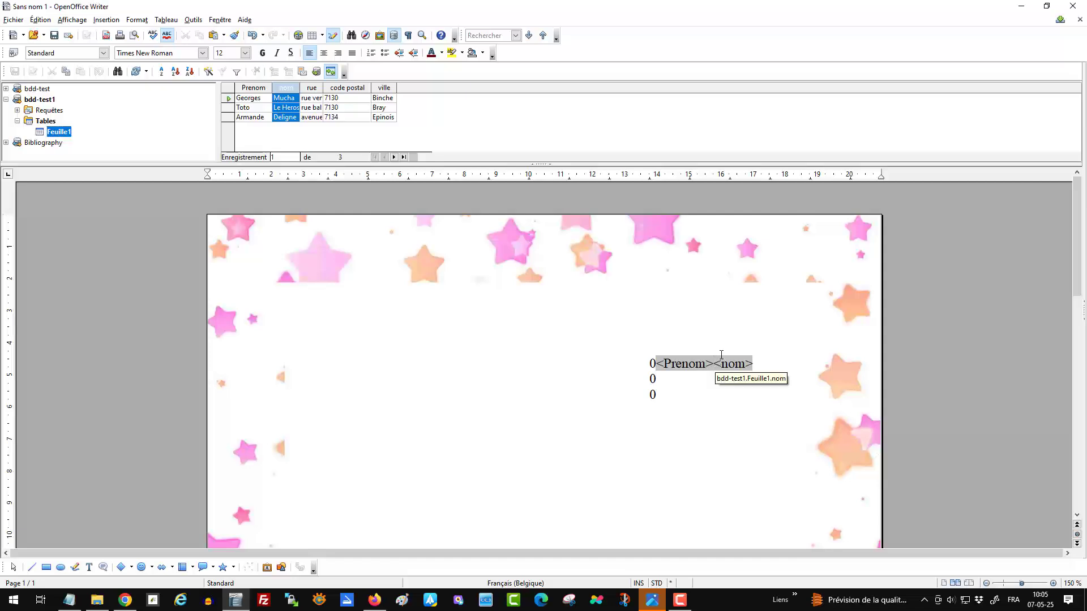
Insert the rue field on the second placeholder line and the code postal and ville fields, separated by a space, on the third
click(312, 88)
drag(312, 88, 661, 373)
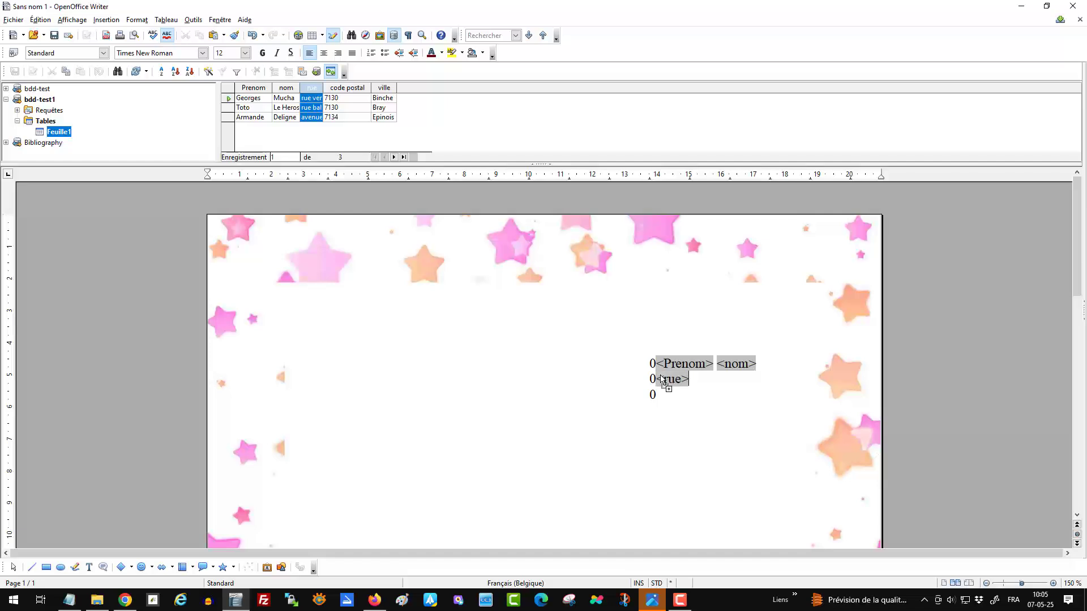
click(353, 93)
drag(353, 92, 665, 410)
click(384, 89)
drag(383, 90, 738, 396)
click(735, 394)
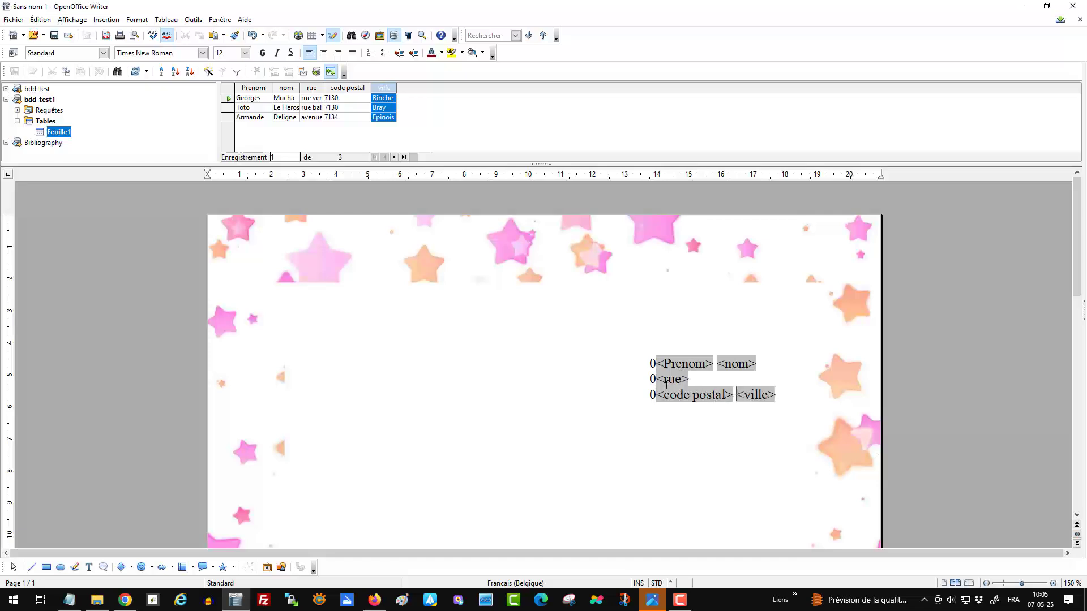
Delete the placeholder zeros in front of the three lines of address fields
click(657, 365)
key(BackSpace)
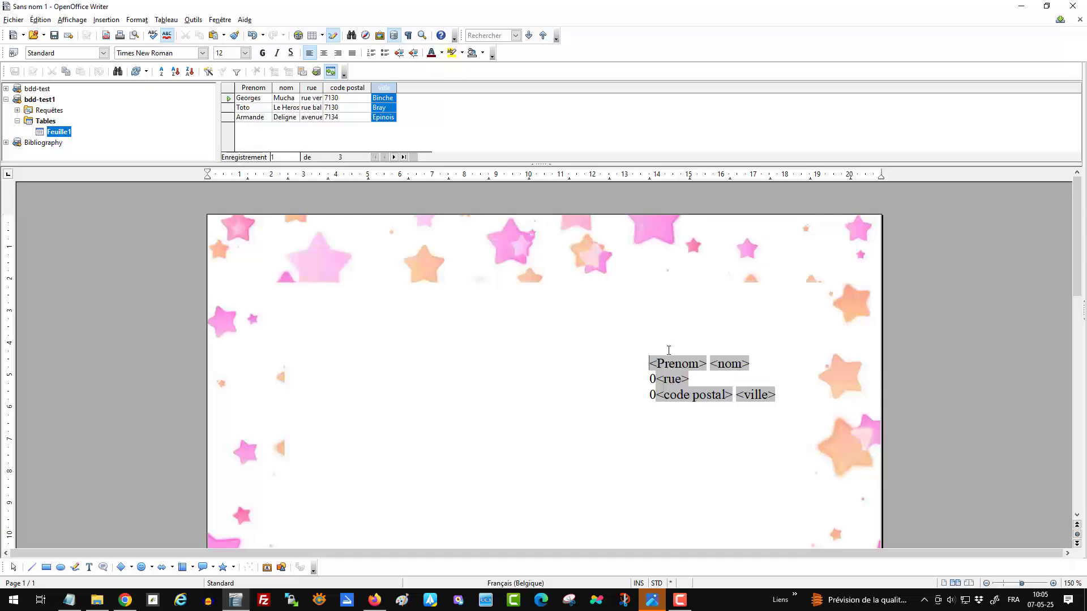
key(Delete)
key(Delete)
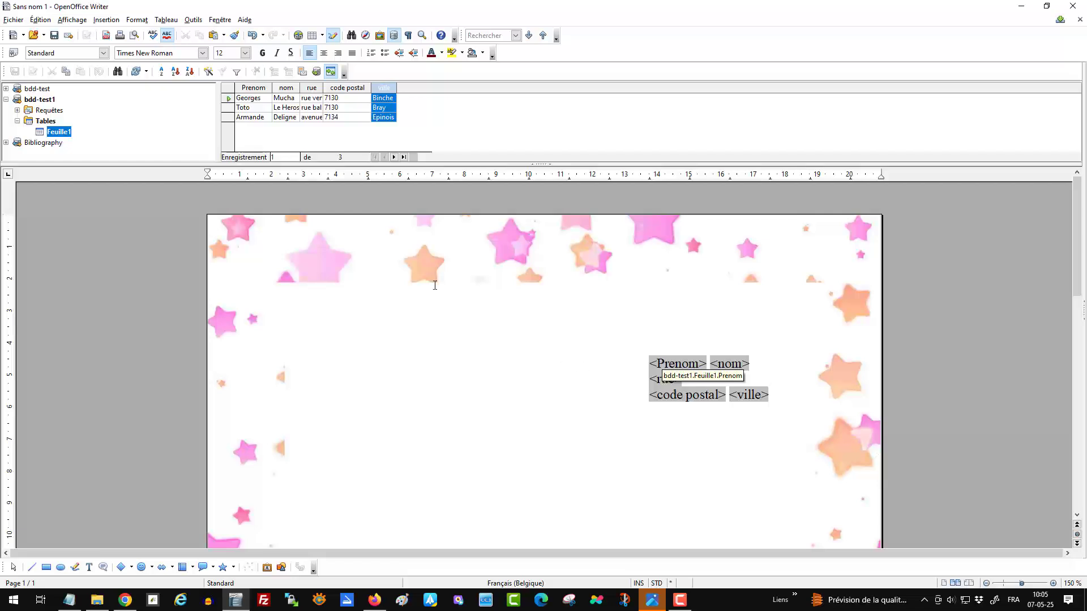
Start printing the document as a form letter, step through the Feuille1 records, and set the mail merge output to a file
click(13, 19)
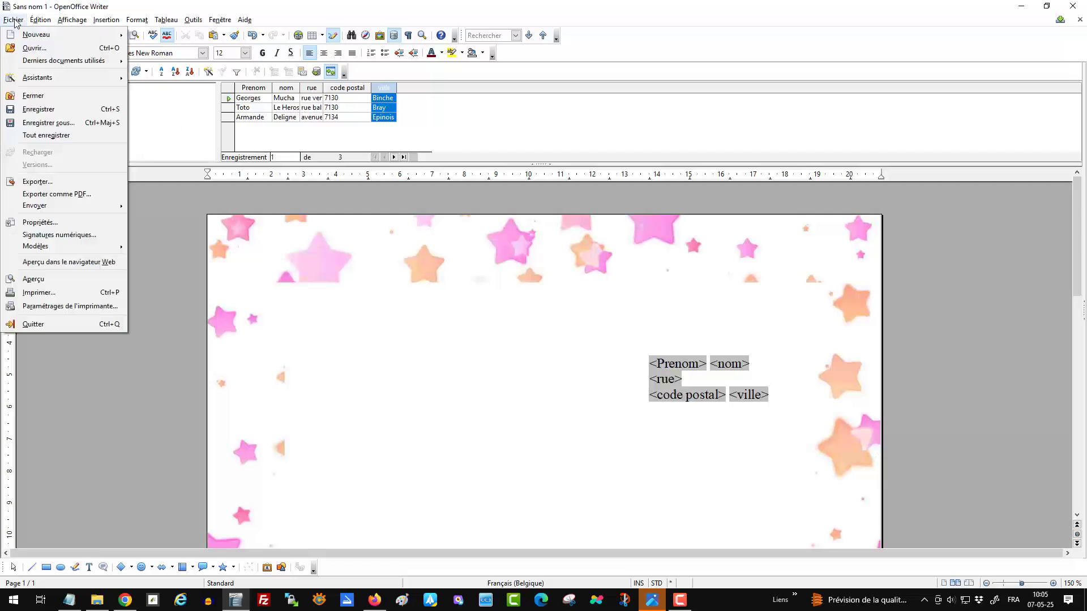
click(77, 295)
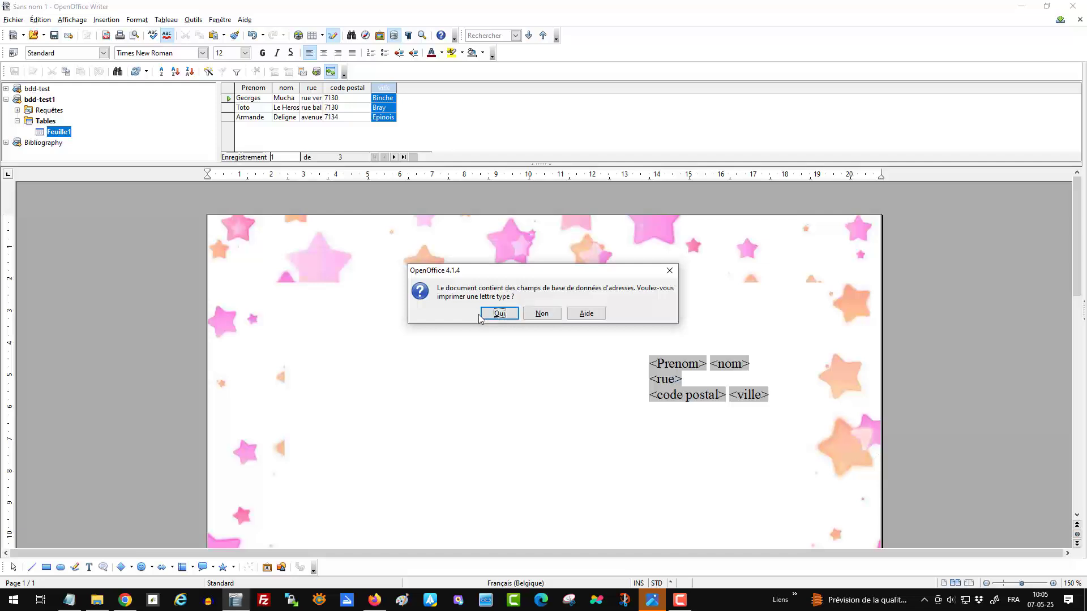
click(499, 316)
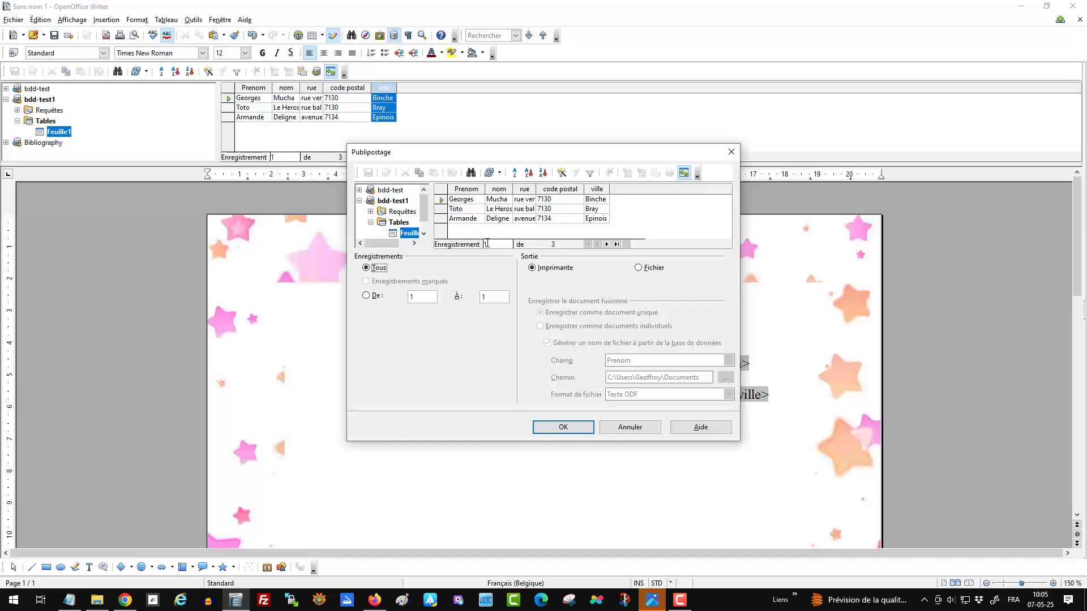
click(607, 244)
click(608, 244)
click(640, 268)
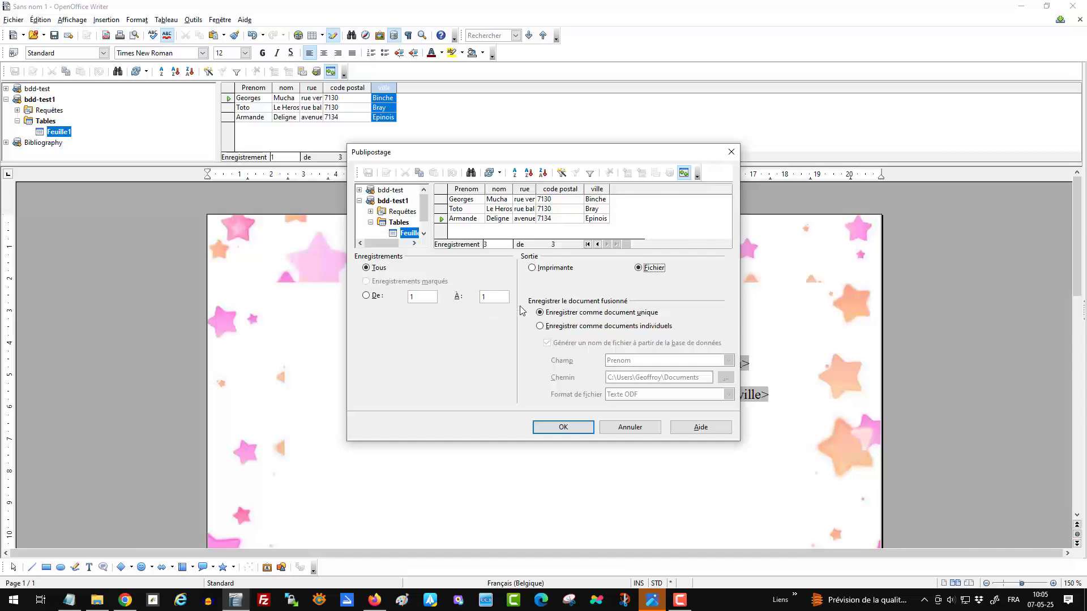
Run the merge for all records and save the result as a single ODF text document named courrier
click(576, 434)
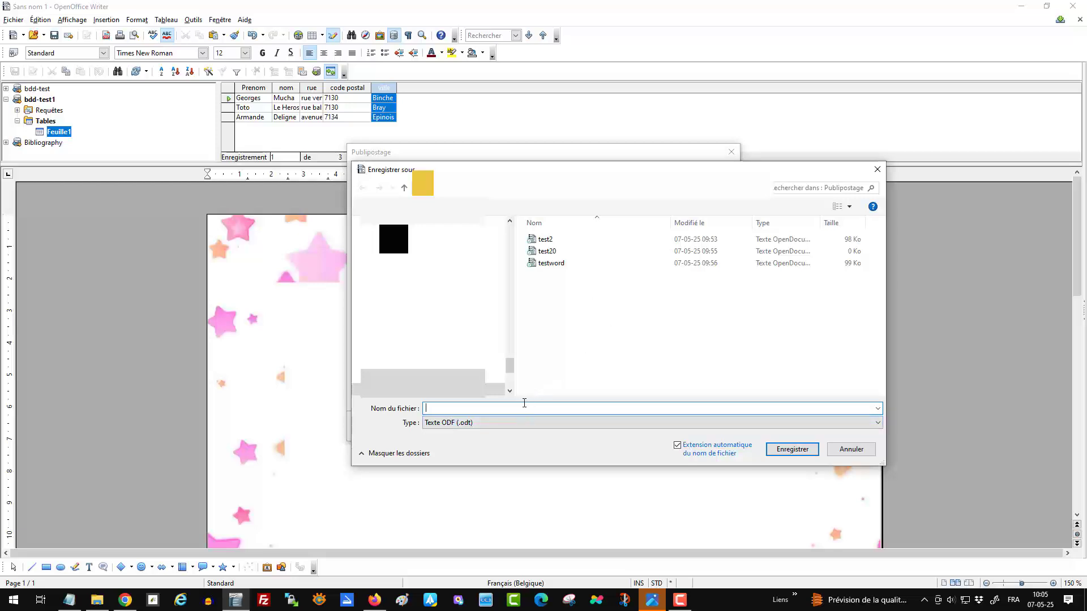
text(courrier)
key(Return)
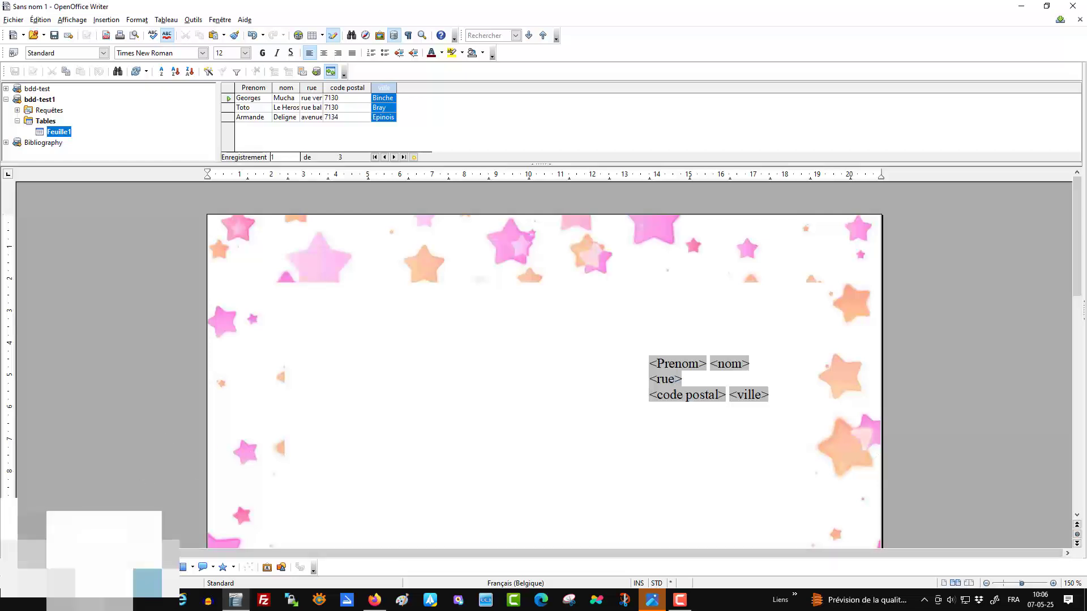
Open the merged courrier document and look through its personalised letters
click(21, 35)
click(21, 35)
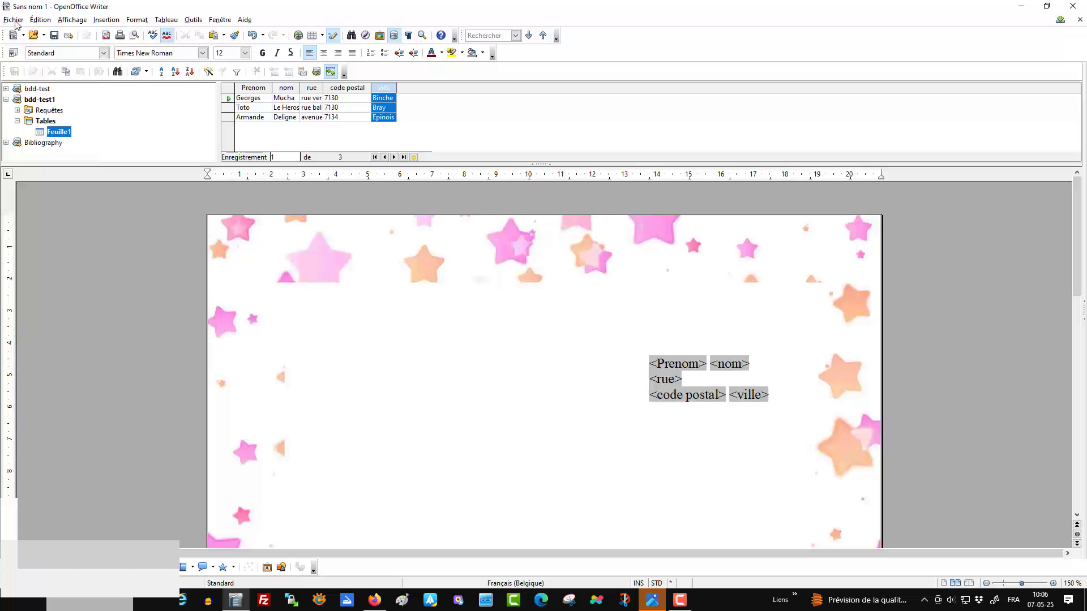
click(34, 36)
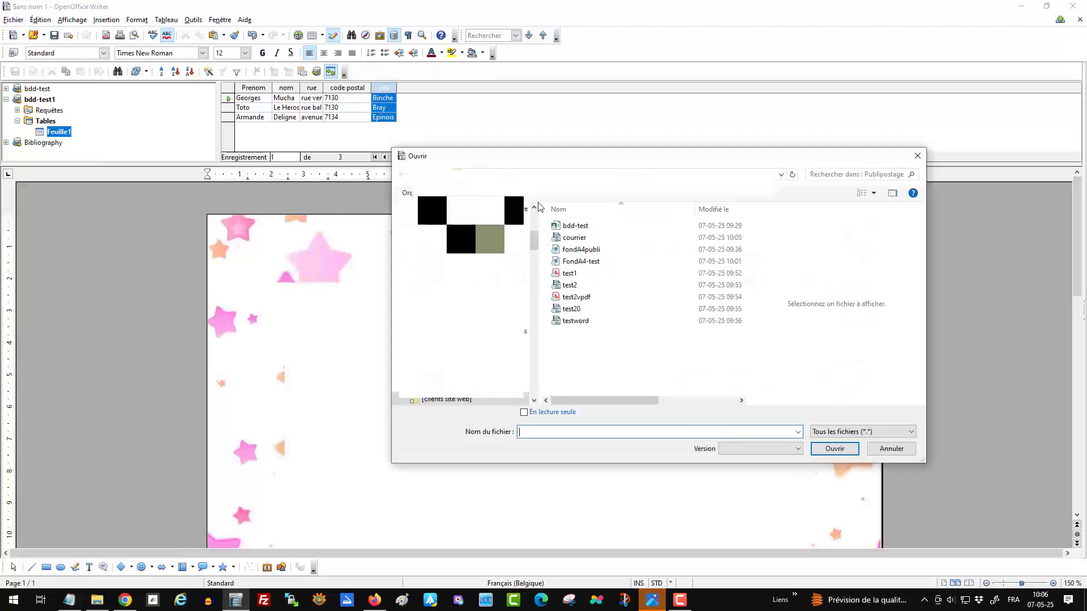
click(600, 238)
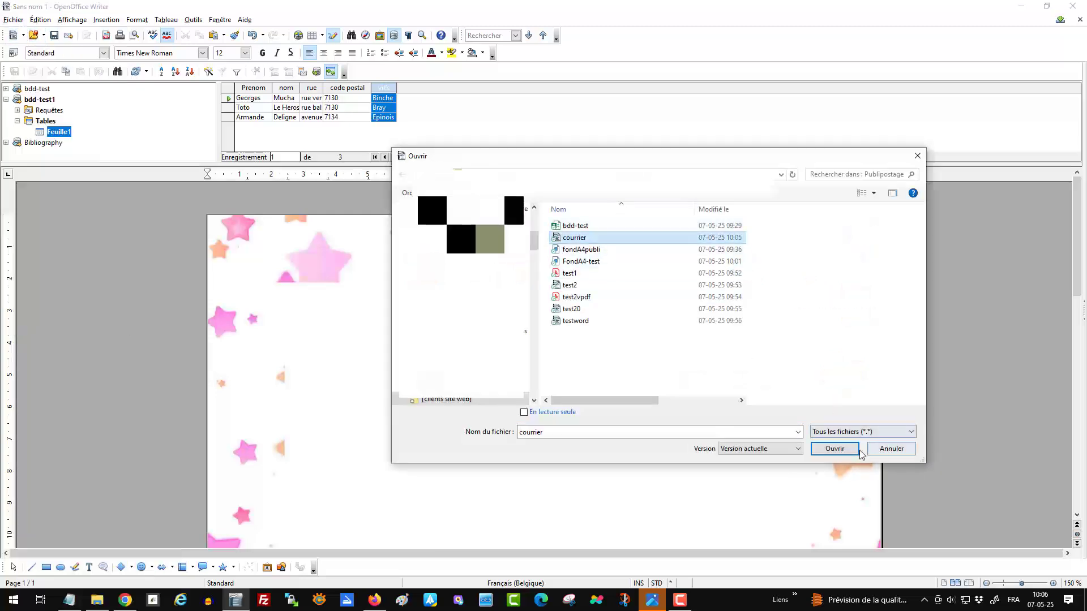
click(843, 450)
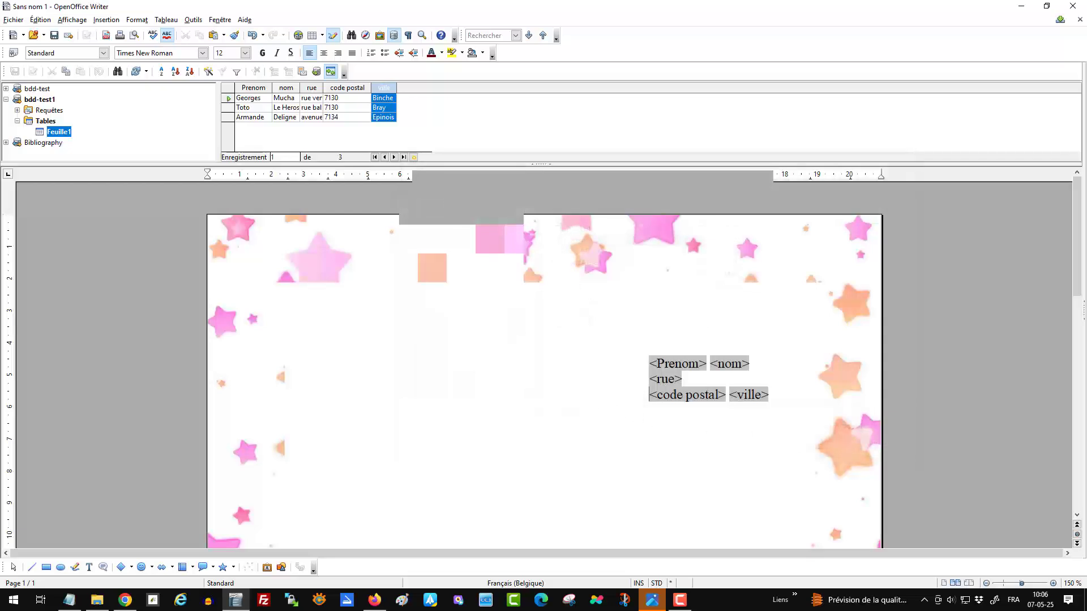
scroll(566, 260, down, 17)
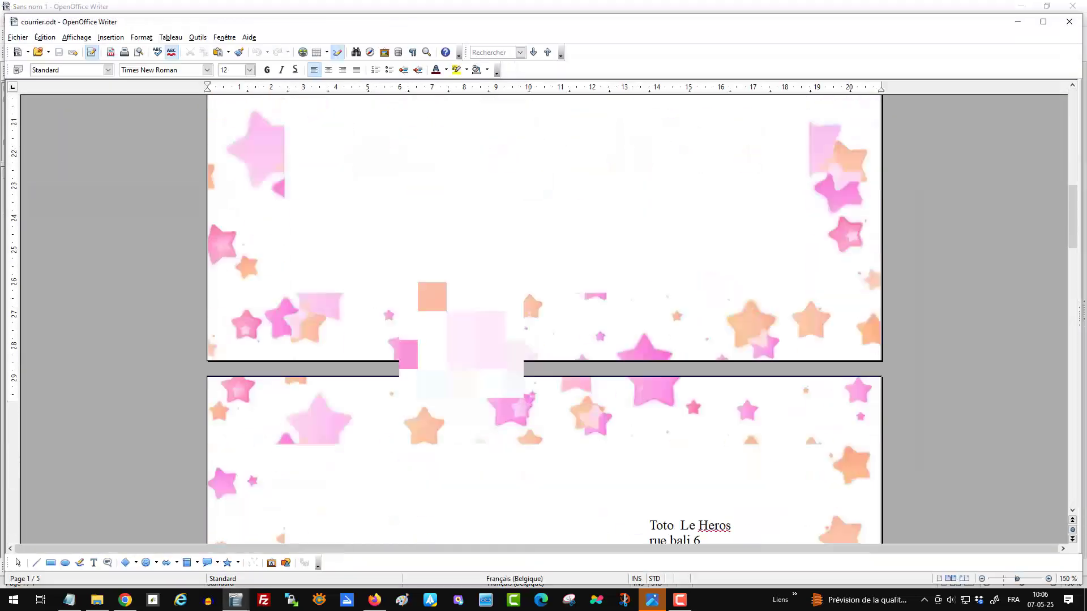
scroll(566, 259, up, 15)
click(90, 52)
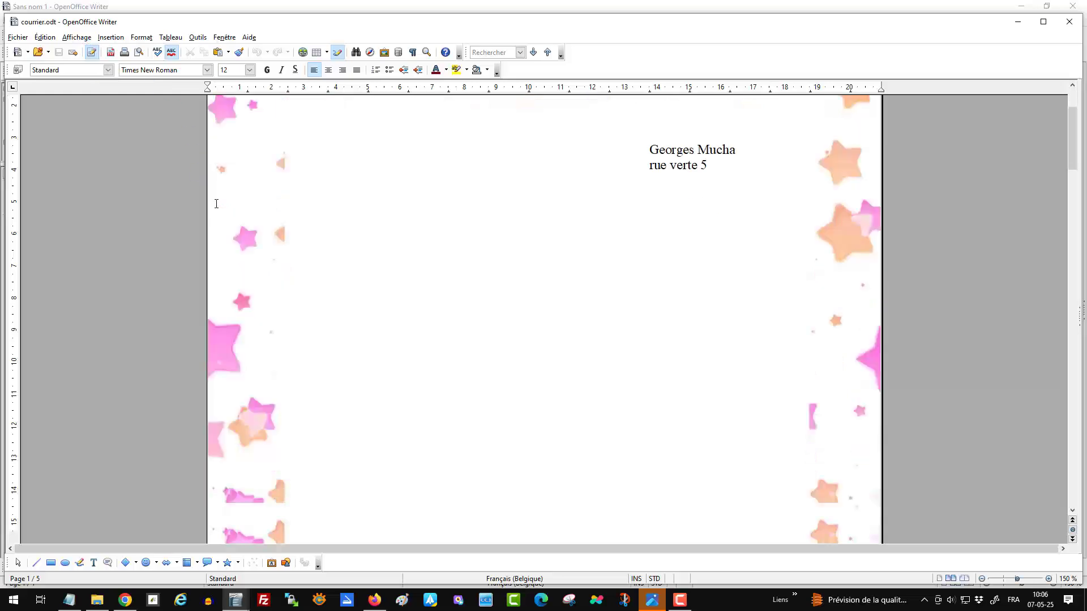
scroll(544, 317, down, 10)
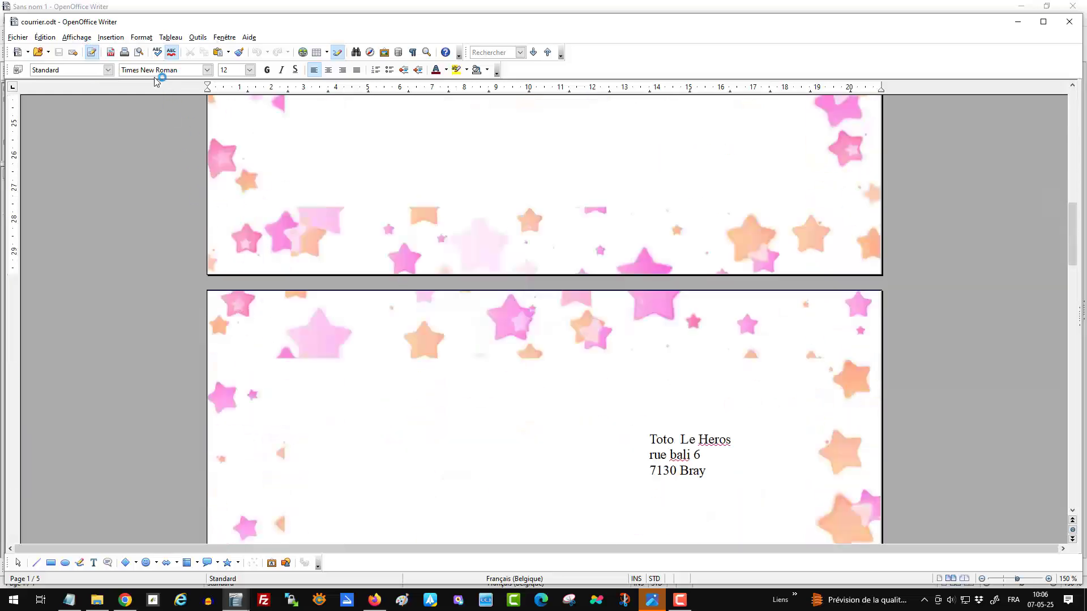
Export the merged letters directly to PDF under the file name courrierpdf
click(110, 52)
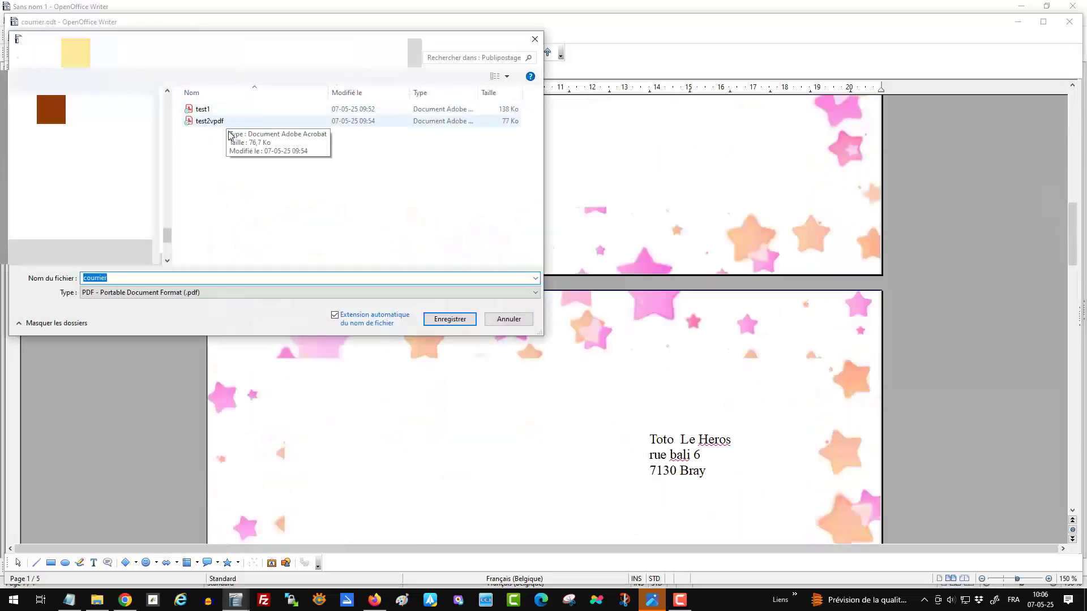
click(205, 276)
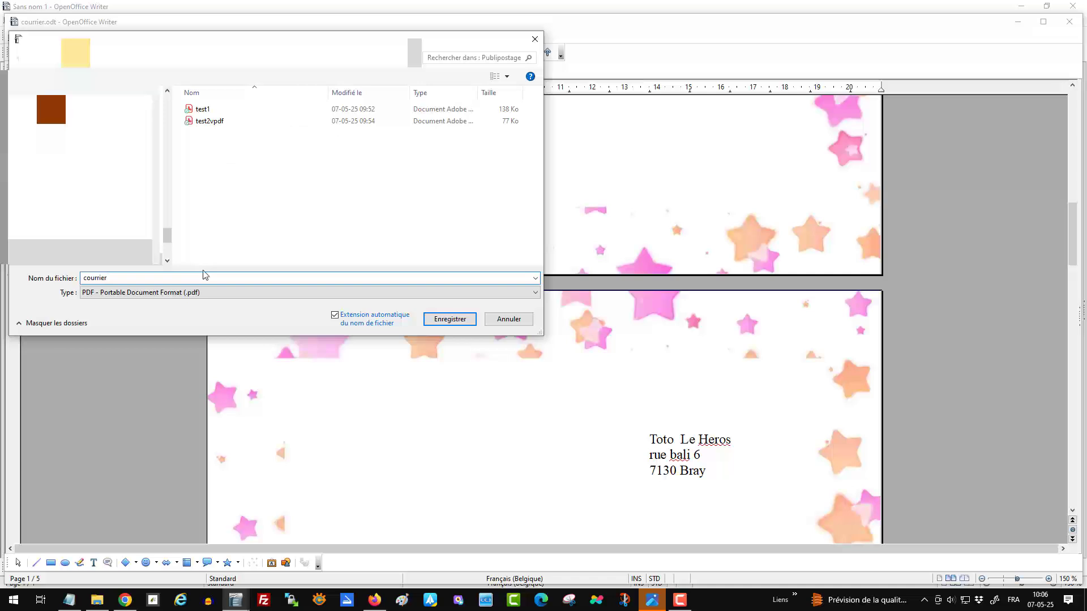
key(Return)
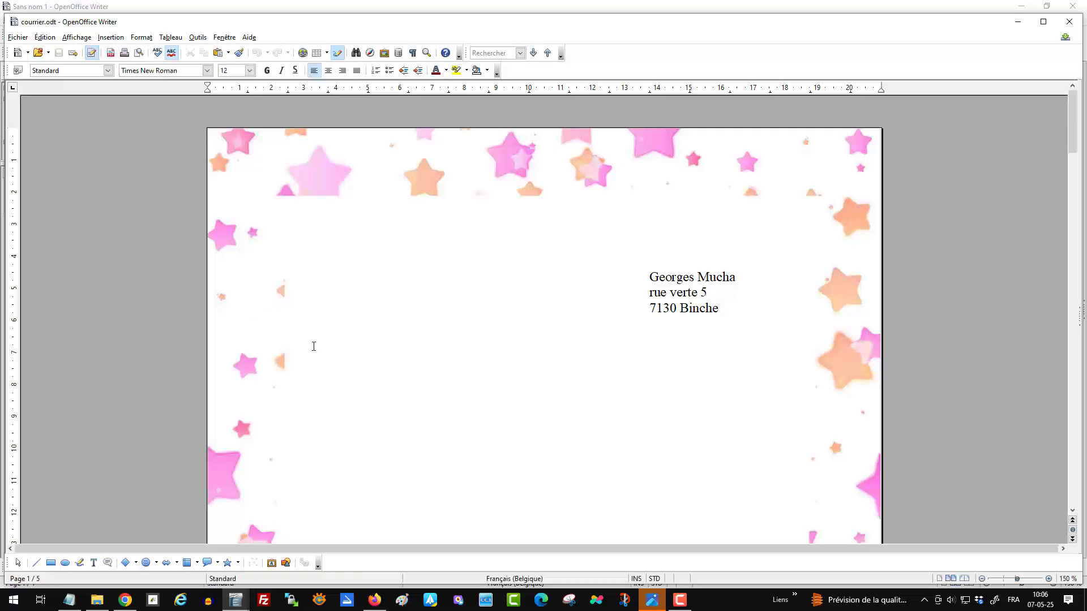
Open courrierpdf from the Publipostage folder in File Explorer, maximize the PDF viewer, and check the address on each page
scroll(313, 346, down, 1)
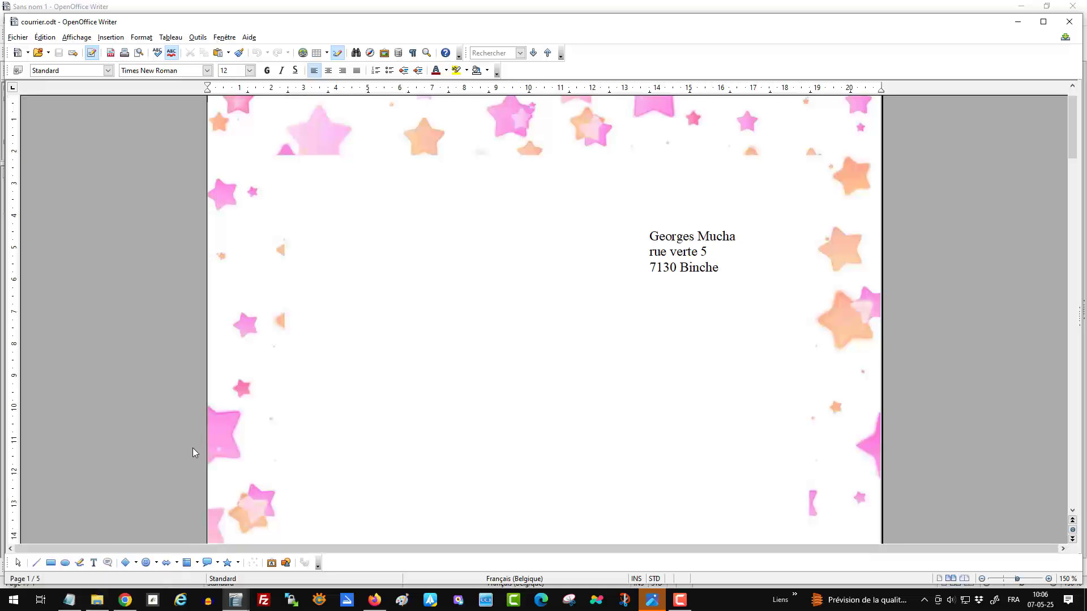
click(99, 566)
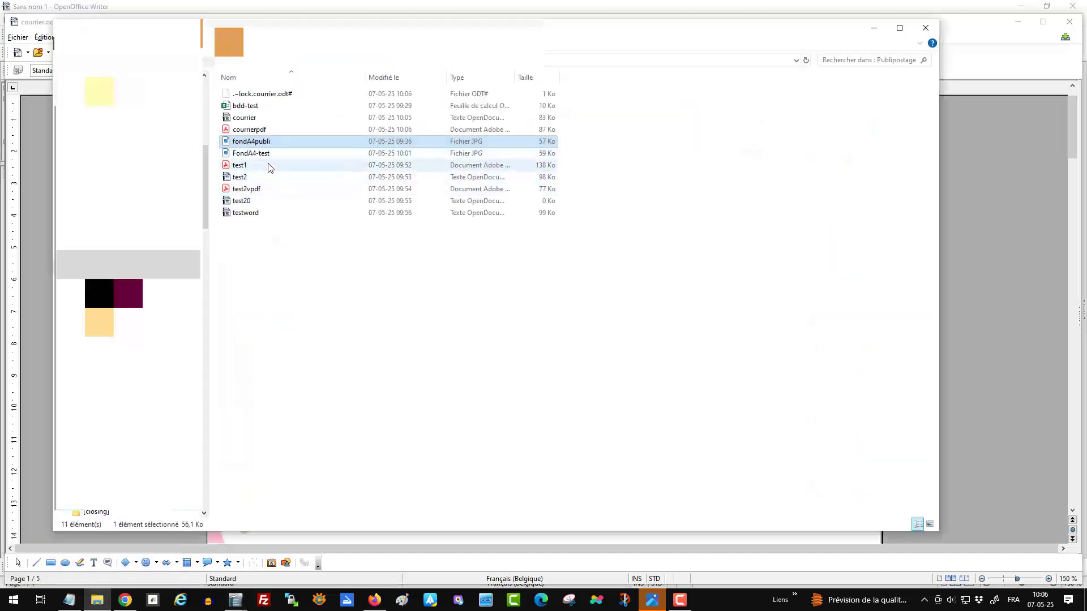
double_click(272, 129)
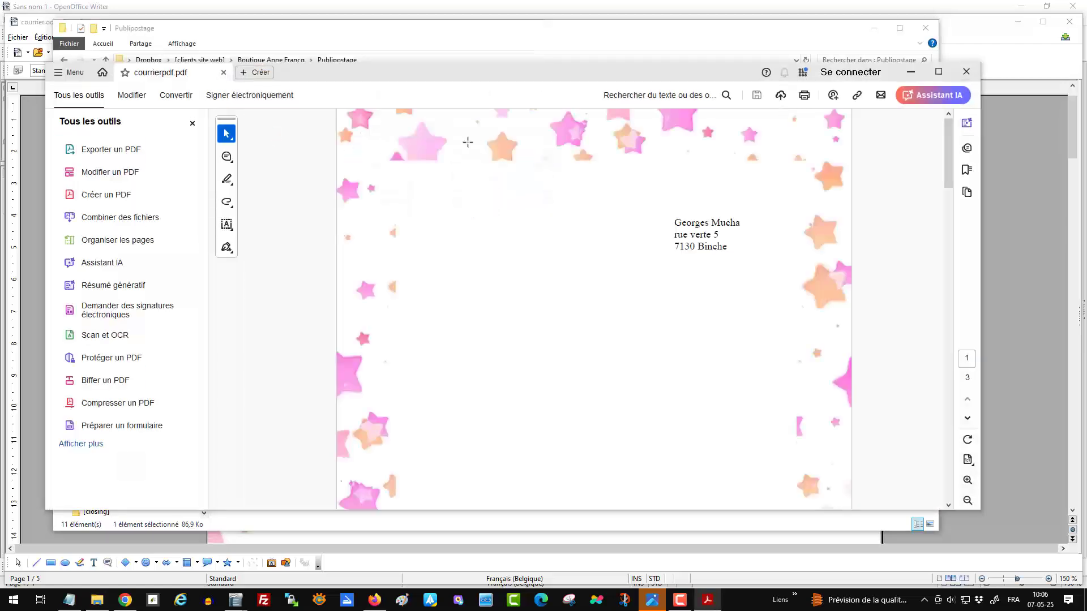
click(939, 71)
scroll(656, 200, down, 3)
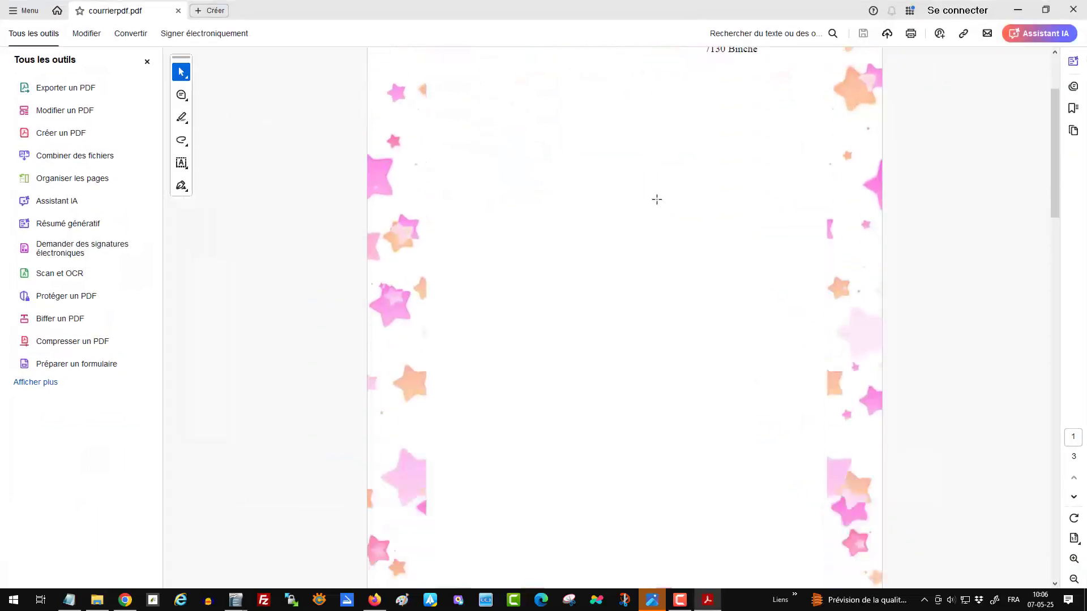
scroll(657, 199, down, 15)
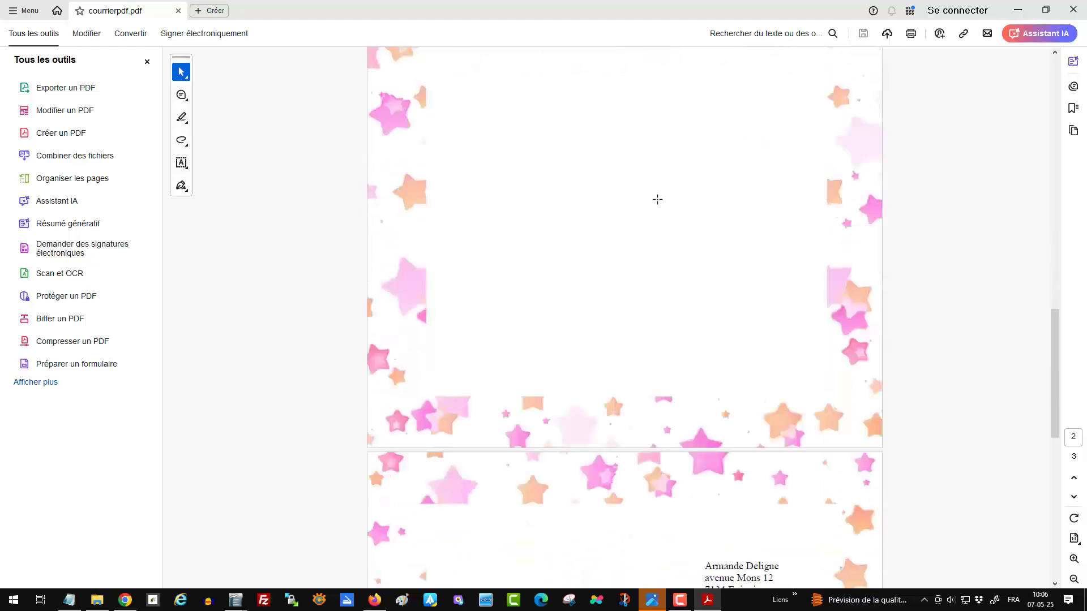
scroll(657, 199, down, 15)
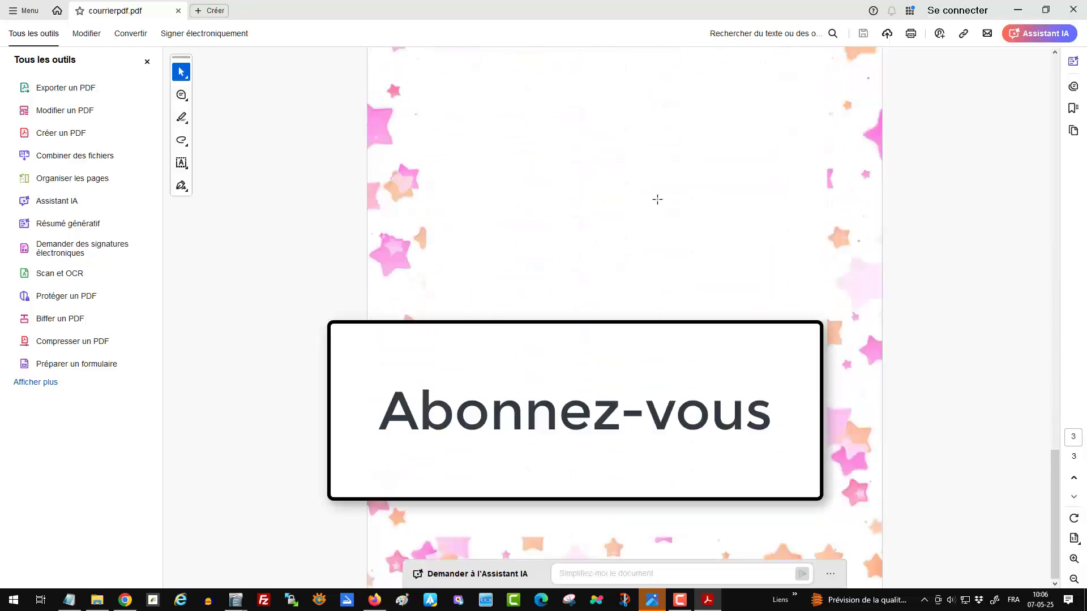
scroll(656, 199, up, 10)
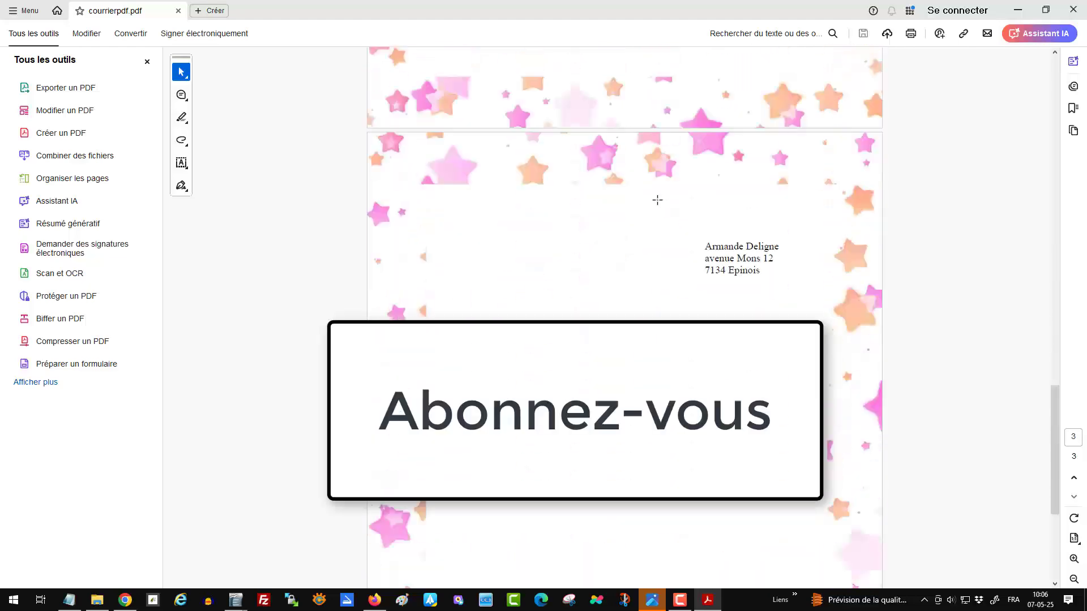